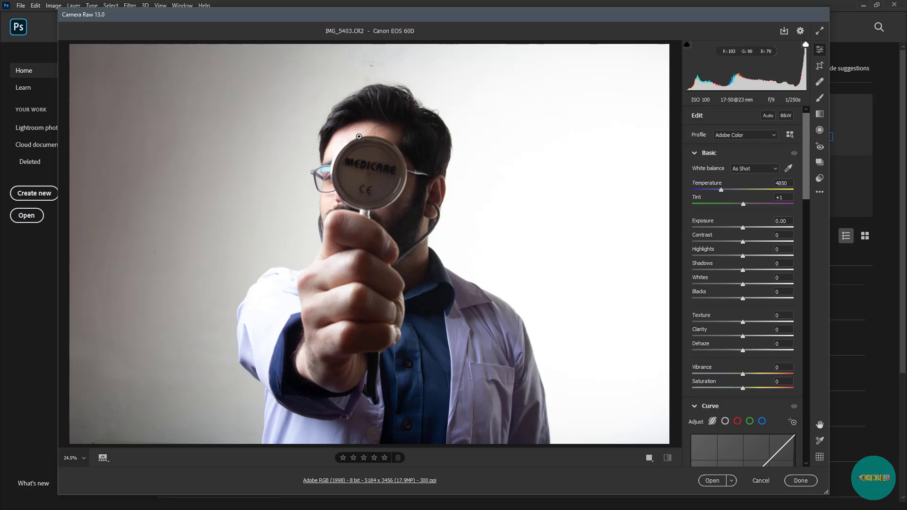
# Step: Examine the face, stethoscope and hand in the raw portrait at several magnifications
pyautogui.scroll(2, 374, 158)
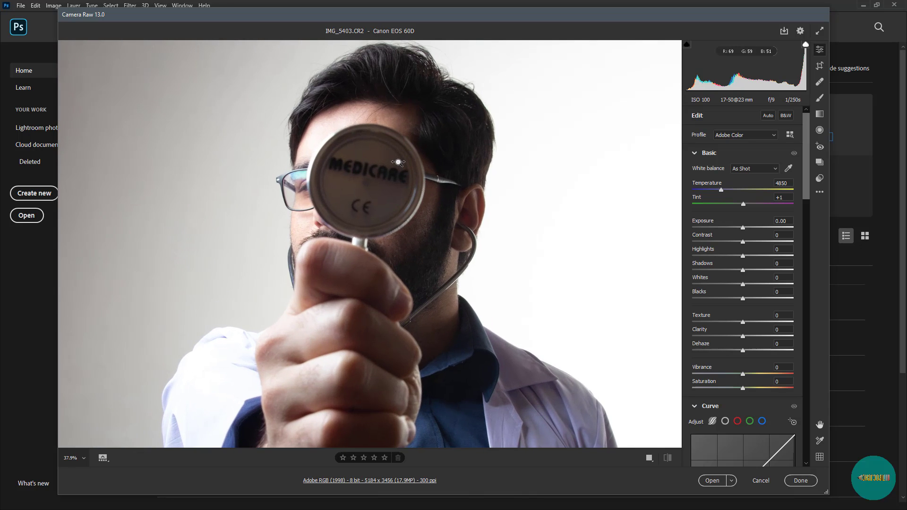
pyautogui.scroll(-2, 364, 172)
pyautogui.scroll(3, 371, 173)
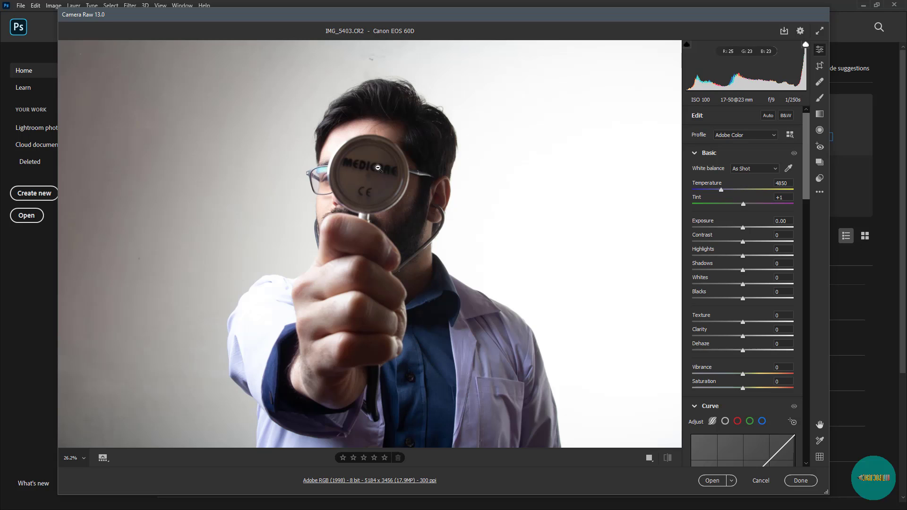
pyautogui.moveTo(373, 144); pyautogui.dragTo(408, 147)
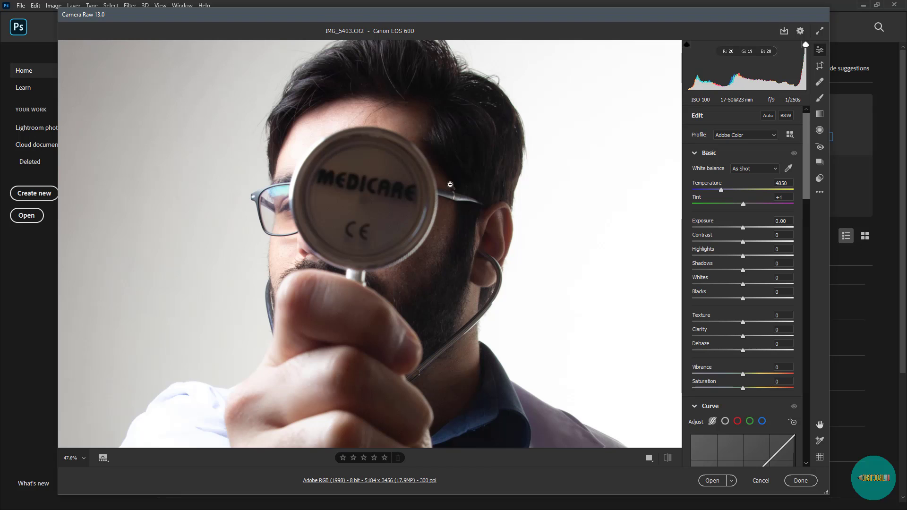
pyautogui.moveTo(450, 185); pyautogui.dragTo(415, 218)
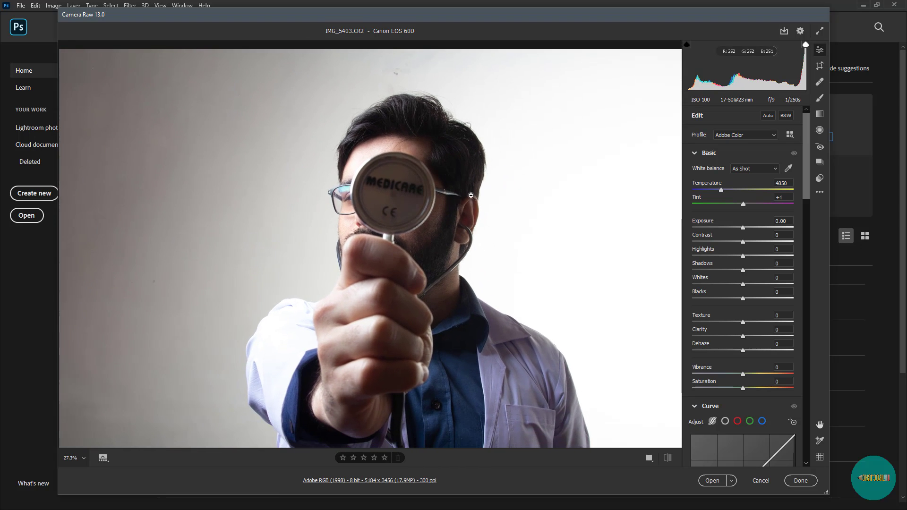
pyautogui.hotkey('ctrl', '0')
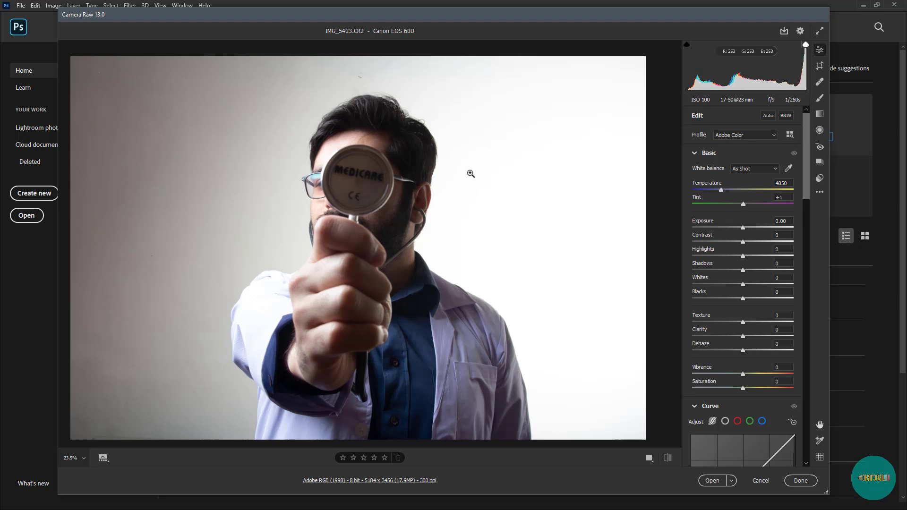
pyautogui.press('h')
pyautogui.moveTo(447, 180); pyautogui.dragTo(475, 172)
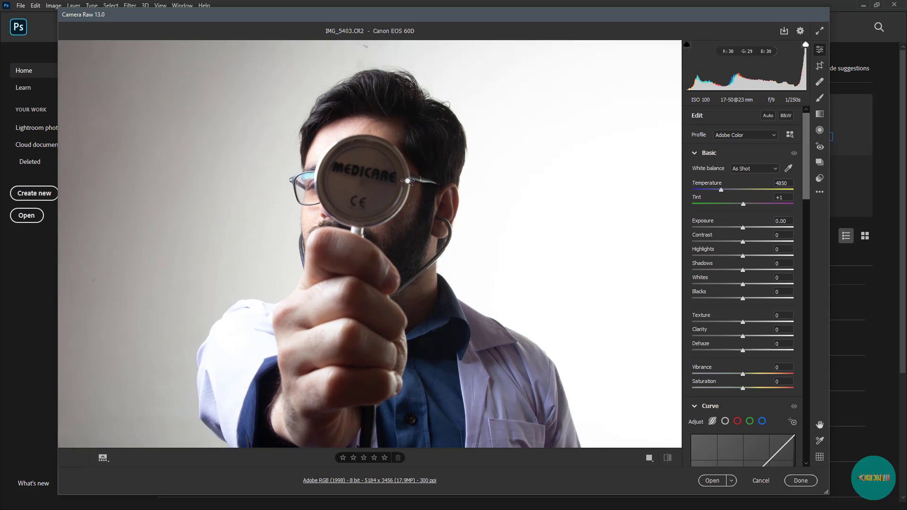
pyautogui.click(391, 179)
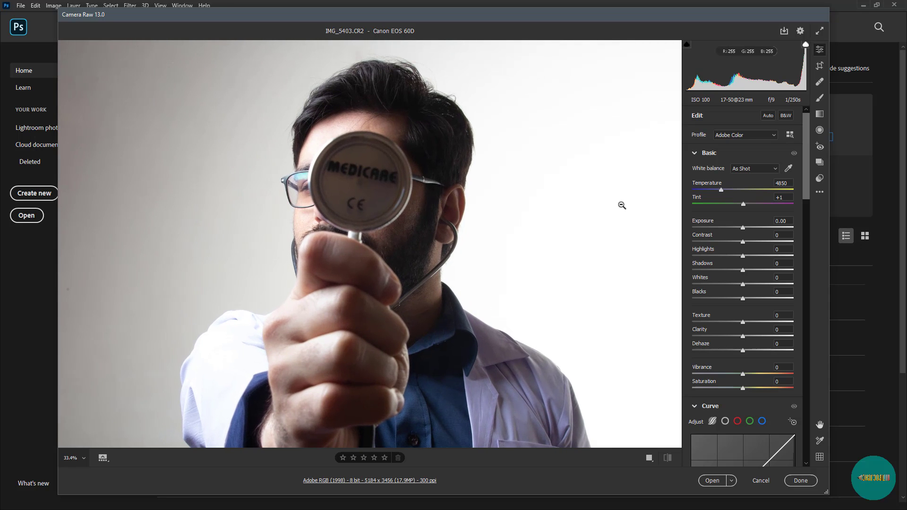
pyautogui.keyDown('alt'); pyautogui.click(539, 192); pyautogui.keyUp('alt')
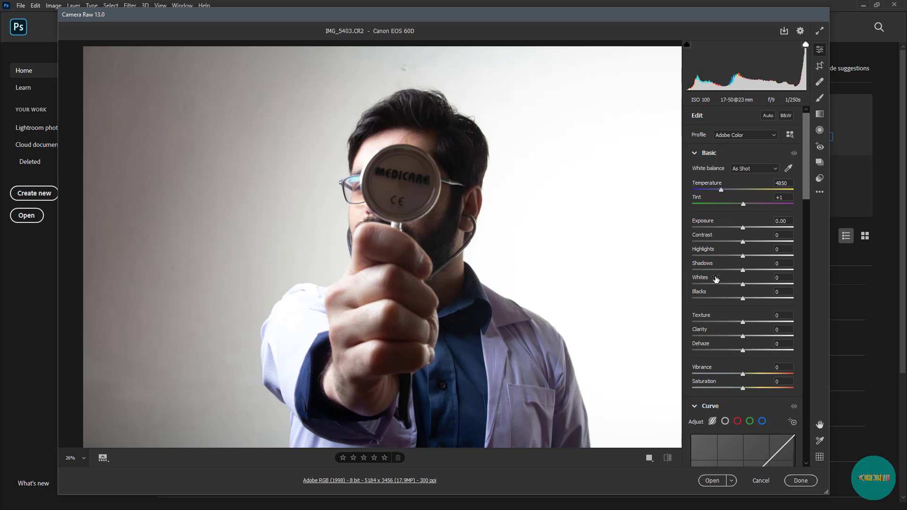
# Step: Try raising Shadows to +28 and lowering Whites to -9 on the portrait
pyautogui.moveTo(745, 270); pyautogui.dragTo(756, 276)
pyautogui.press('Down')
pyautogui.press('Down')
pyautogui.press('Down')
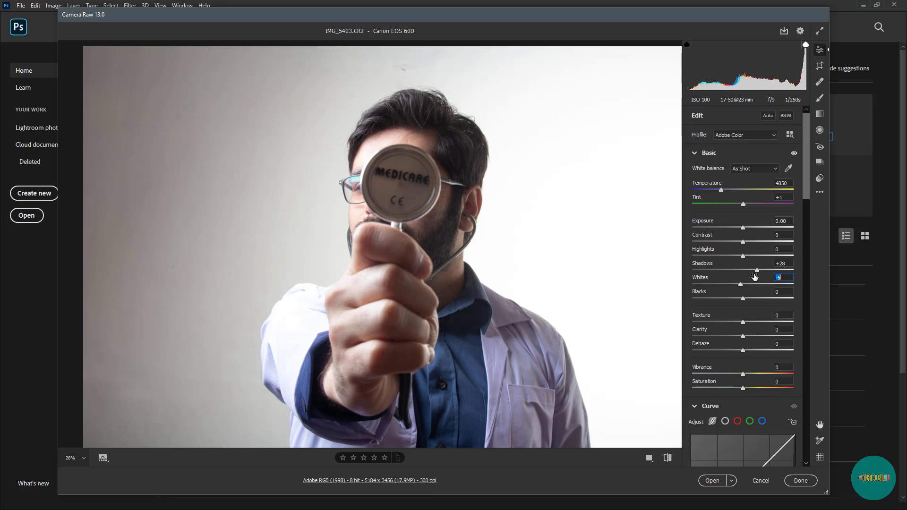
pyautogui.press('Down')
pyautogui.press('Down')
pyautogui.press('Down')
# Step: Reset the Shadows adjustment to 0
pyautogui.moveTo(757, 270); pyautogui.dragTo(742, 270)
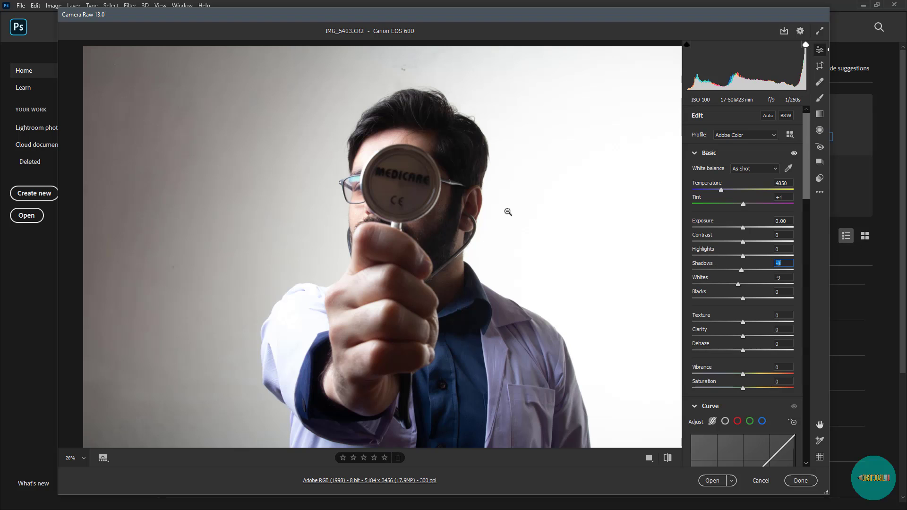
pyautogui.write('0')
pyautogui.rightClick(782, 277)
pyautogui.click(776, 275)
# Step: Examine the dark areas around the face, beard and hand, close up and across the whole photo
pyautogui.click(417, 212)
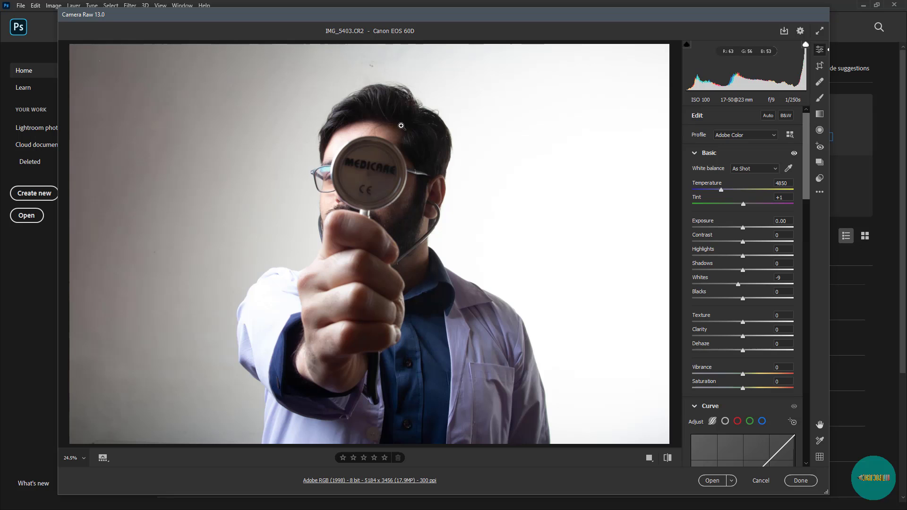
pyautogui.click(399, 215)
pyautogui.keyDown('alt'); pyautogui.click(389, 222); pyautogui.keyUp('alt')
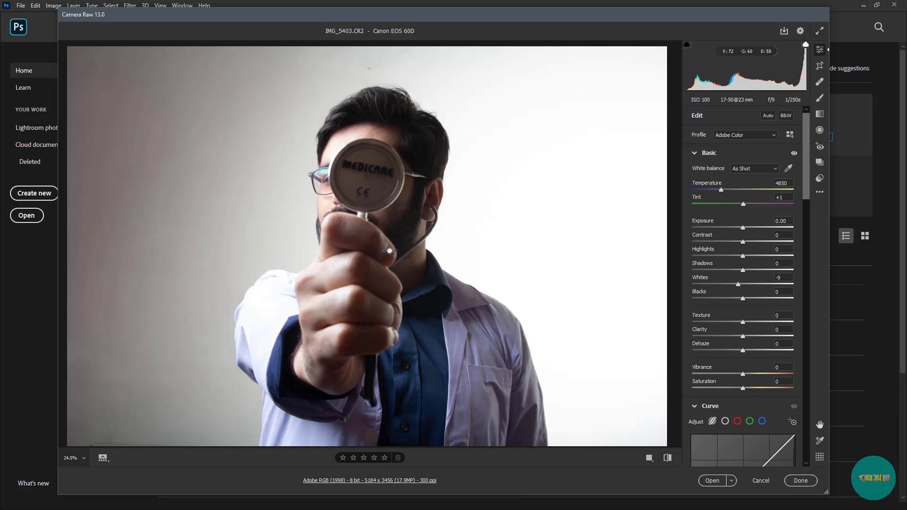
pyautogui.scroll(2, 392, 250)
pyautogui.scroll(2, 433, 187)
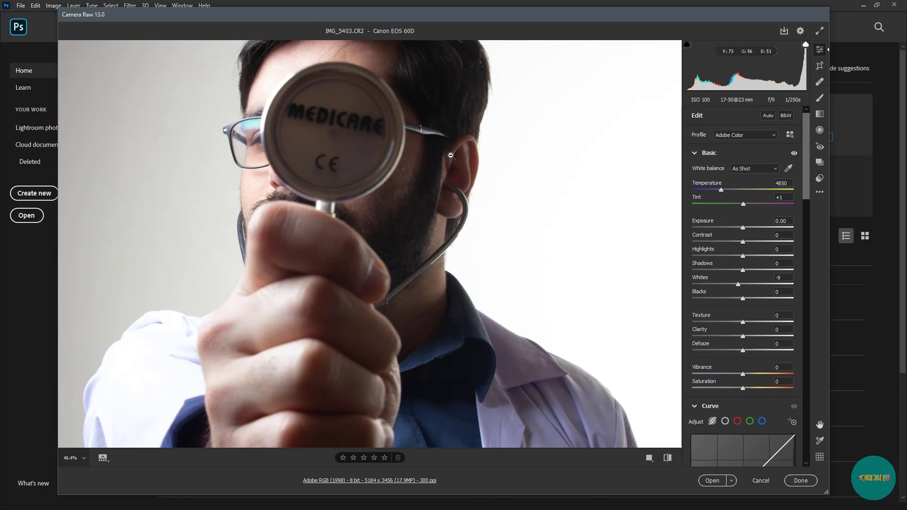
pyautogui.scroll(-3, 439, 140)
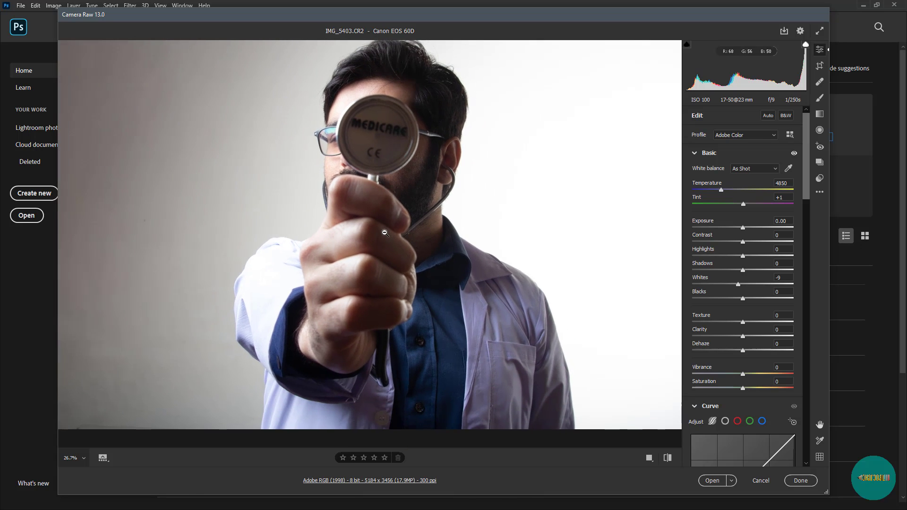
pyautogui.scroll(-1, 398, 205)
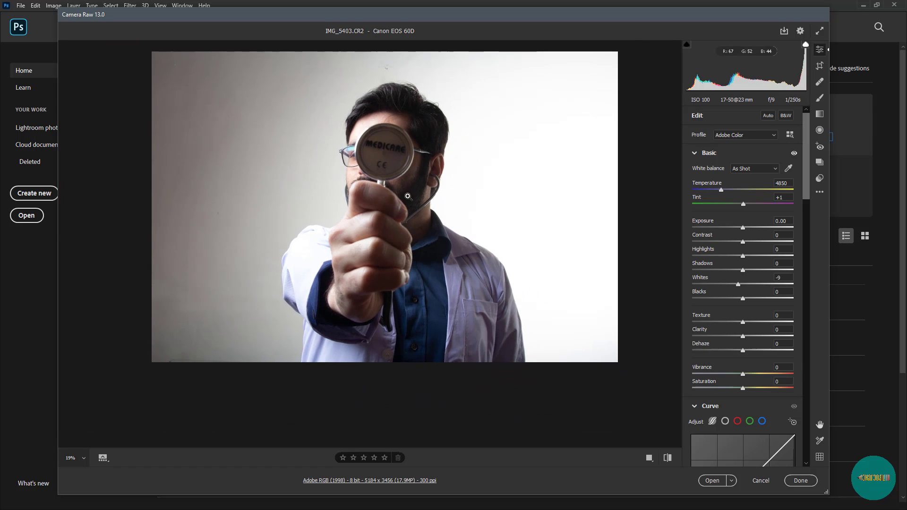
pyautogui.scroll(1, 414, 122)
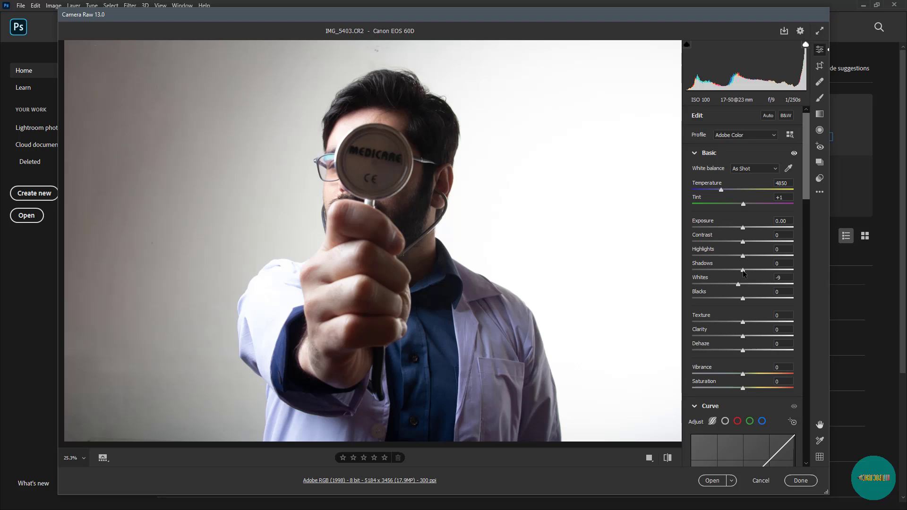
# Step: Brighten the dark areas of the portrait by setting Shadows to +30
pyautogui.moveTo(743, 273); pyautogui.dragTo(750, 273)
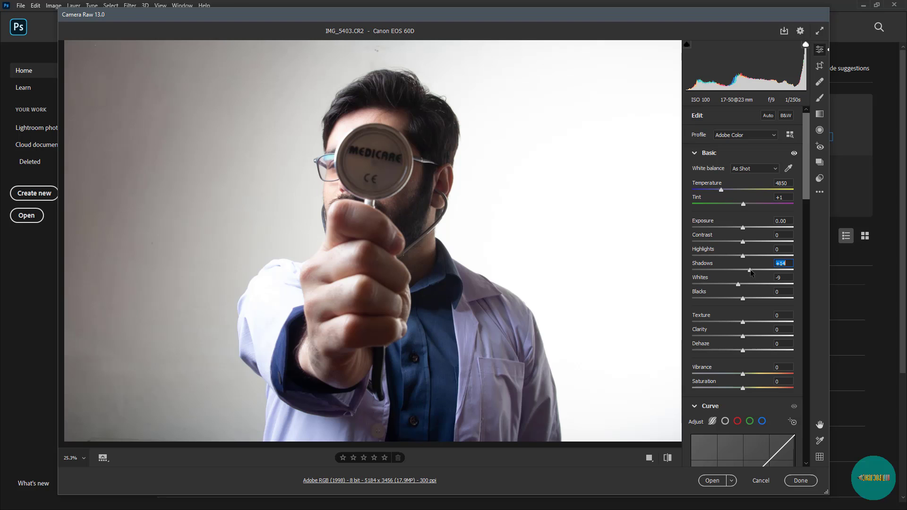
pyautogui.moveTo(752, 273); pyautogui.dragTo(761, 271)
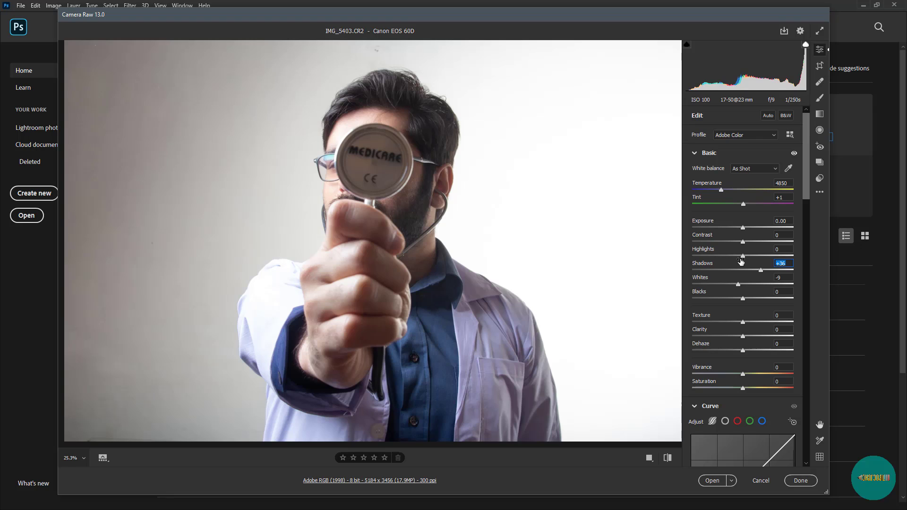
pyautogui.write('25')
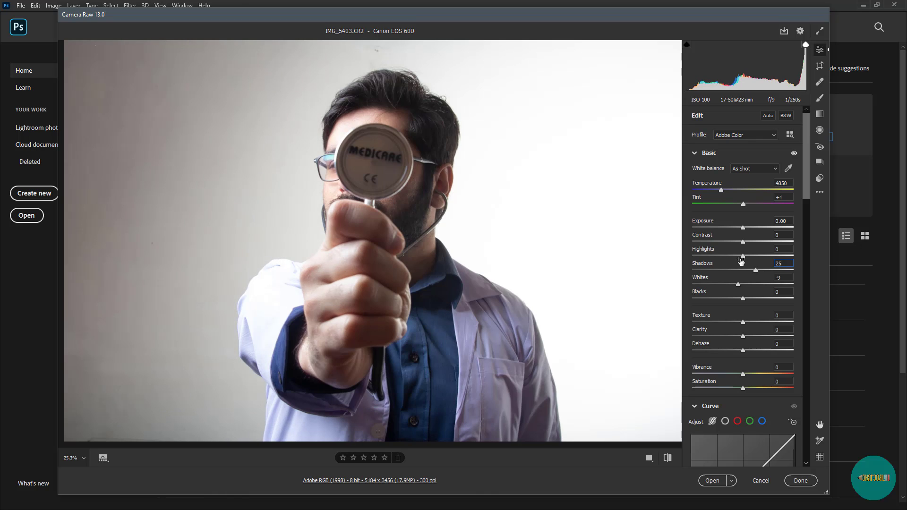
pyautogui.press('BackSpace')
pyautogui.press('BackSpace')
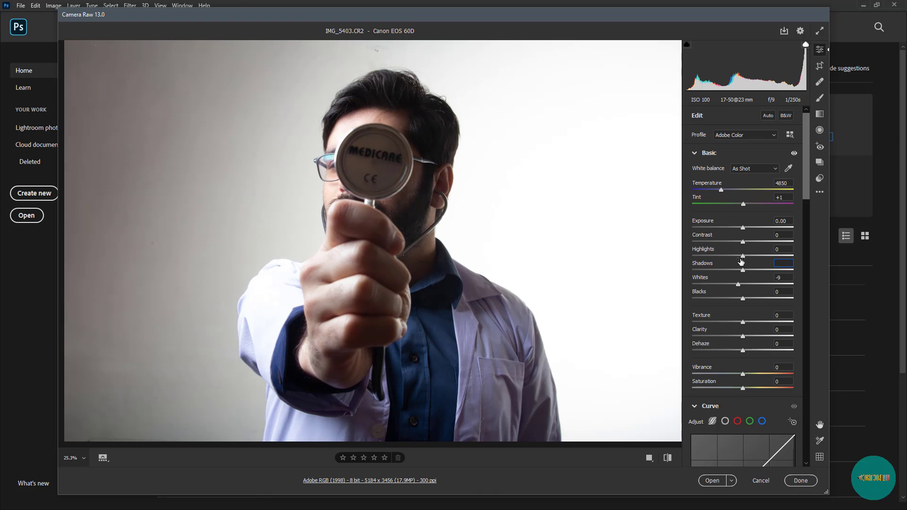
pyautogui.write('30')
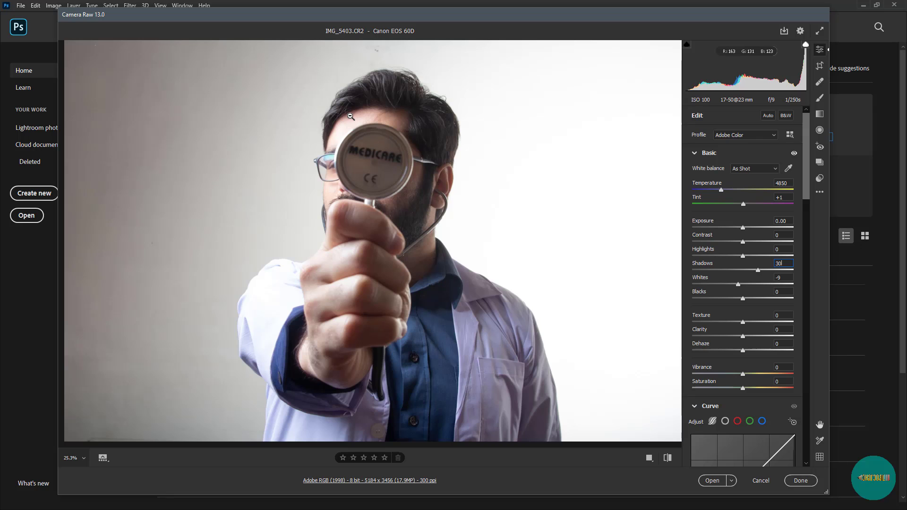
# Step: Test Highlights in both directions, settling on Highlights -85 with Shadows at +31
pyautogui.scroll(2, 319, 126)
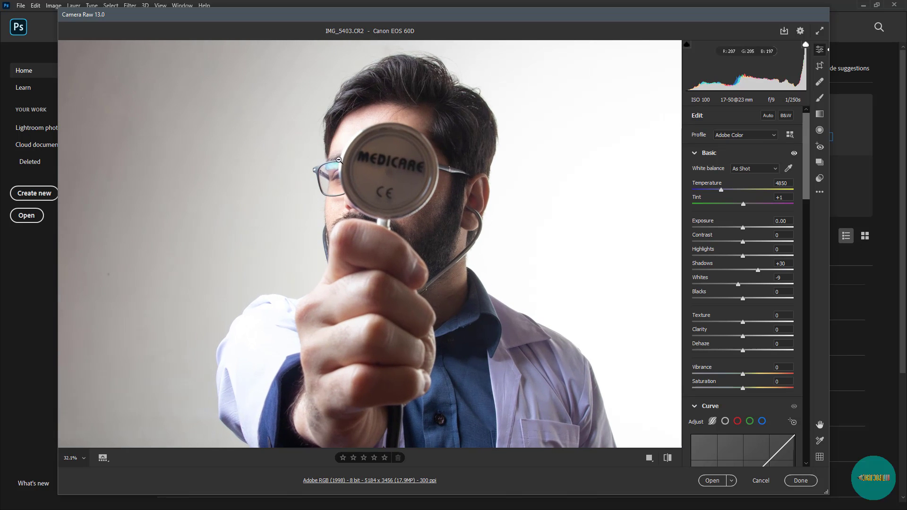
pyautogui.scroll(-2, 348, 130)
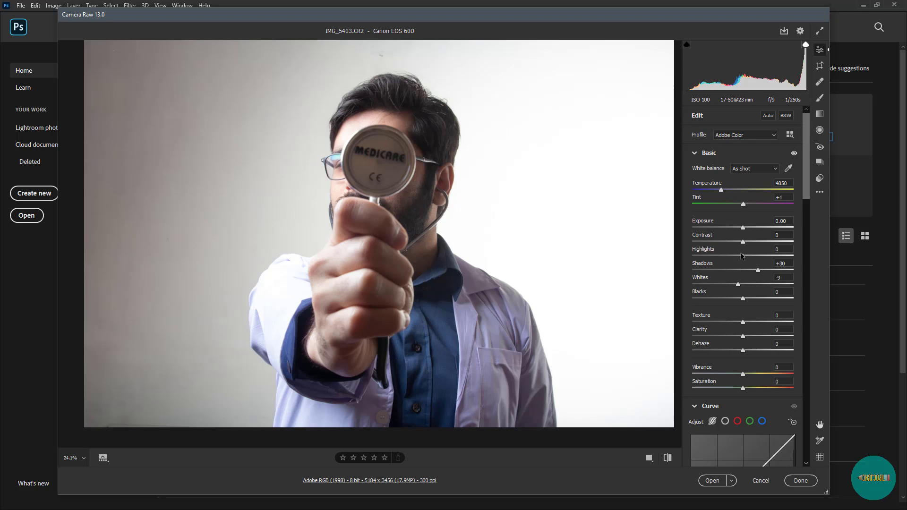
pyautogui.moveTo(744, 257); pyautogui.dragTo(706, 257)
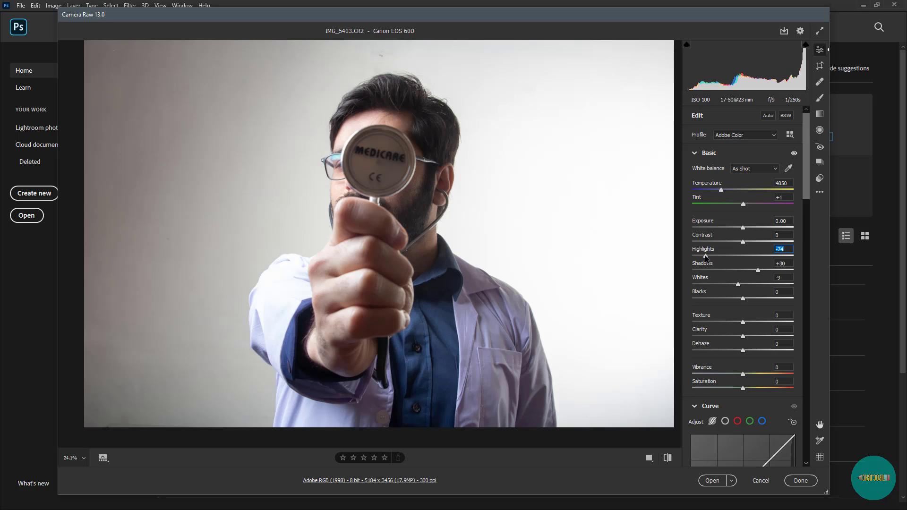
pyautogui.moveTo(705, 257); pyautogui.dragTo(699, 257)
pyautogui.moveTo(699, 257); pyautogui.dragTo(799, 260)
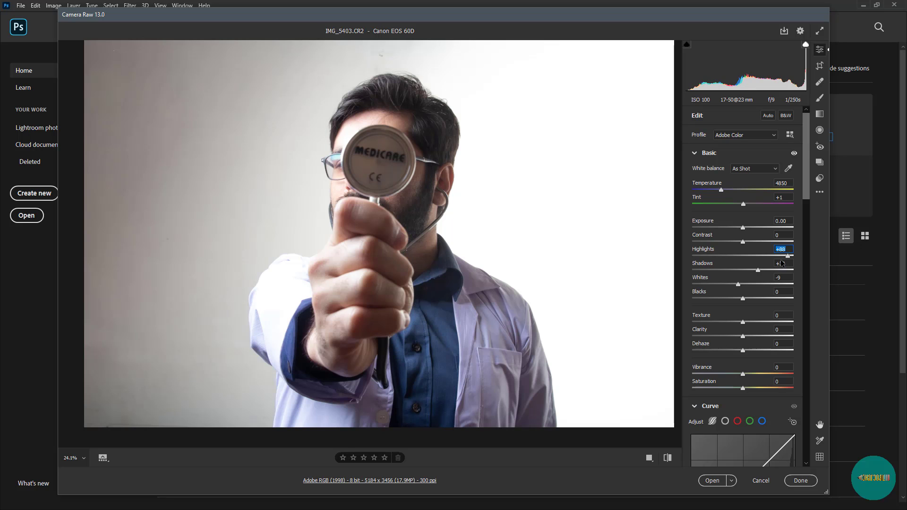
pyautogui.moveTo(782, 262); pyautogui.dragTo(696, 259)
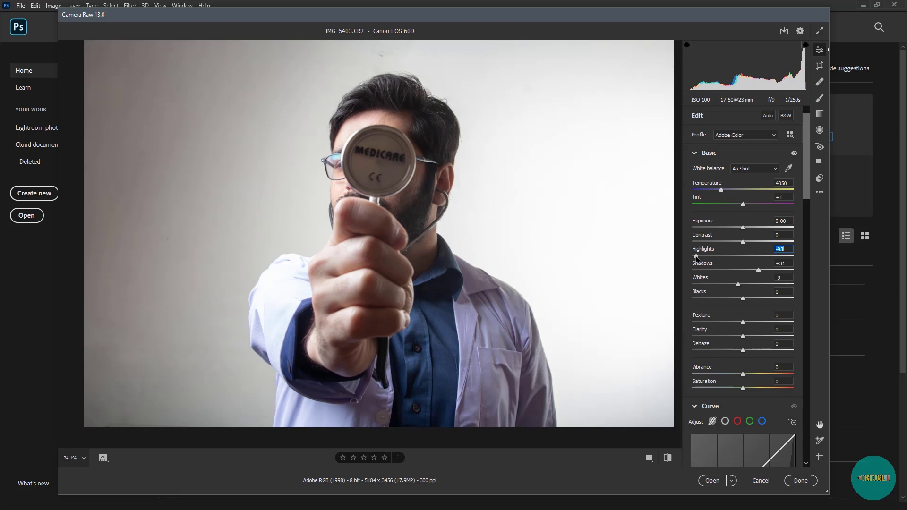
pyautogui.moveTo(696, 258); pyautogui.dragTo(700, 257)
# Step: Apply the automatic values to Whites and Blacks, giving Whites -84 and Blacks -32
pyautogui.keyDown('alt'); pyautogui.click(432, 139); pyautogui.keyUp('alt')
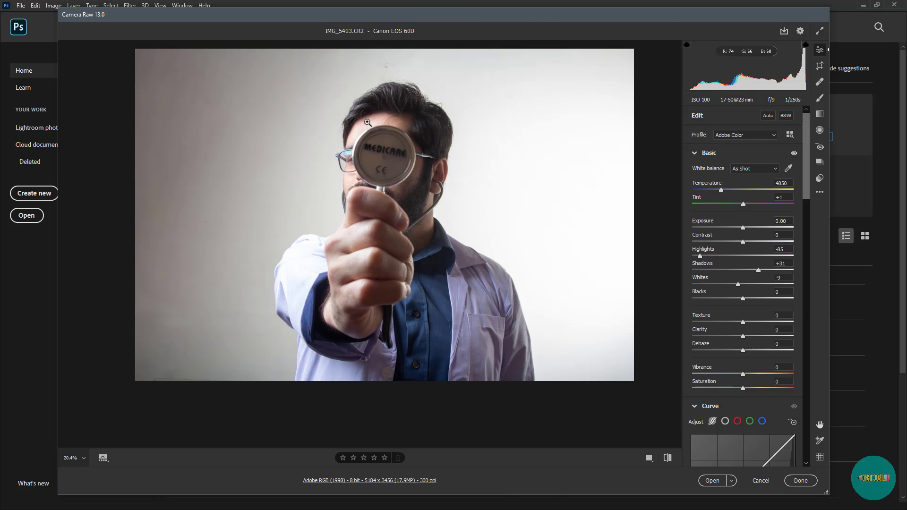
pyautogui.scroll(1, 333, 114)
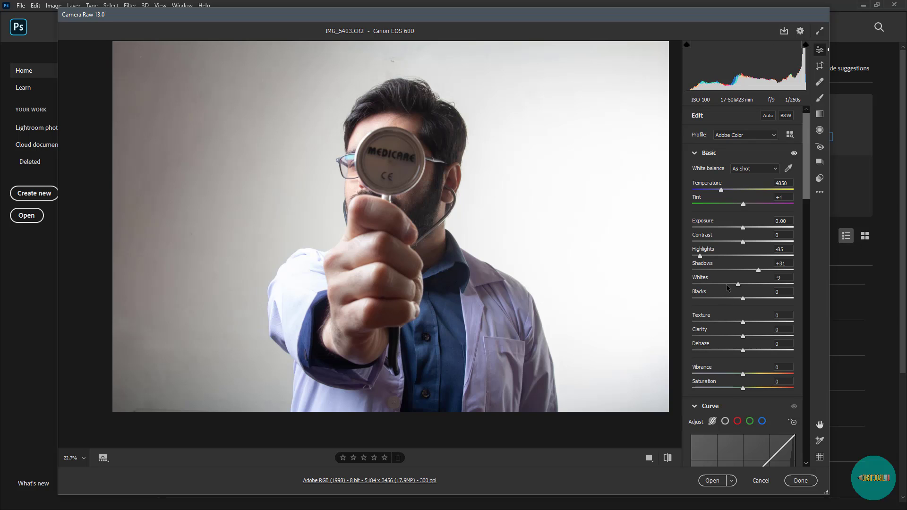
pyautogui.moveTo(738, 286); pyautogui.dragTo(705, 287)
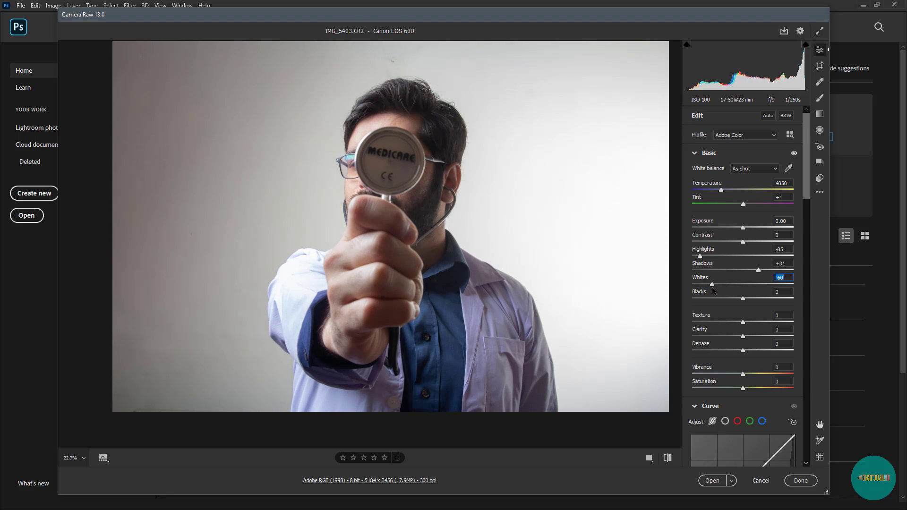
pyautogui.keyDown('shift'); pyautogui.doubleClick(711, 287); pyautogui.keyUp('shift')
pyautogui.keyDown('shift'); pyautogui.doubleClick(743, 298); pyautogui.keyUp('shift')
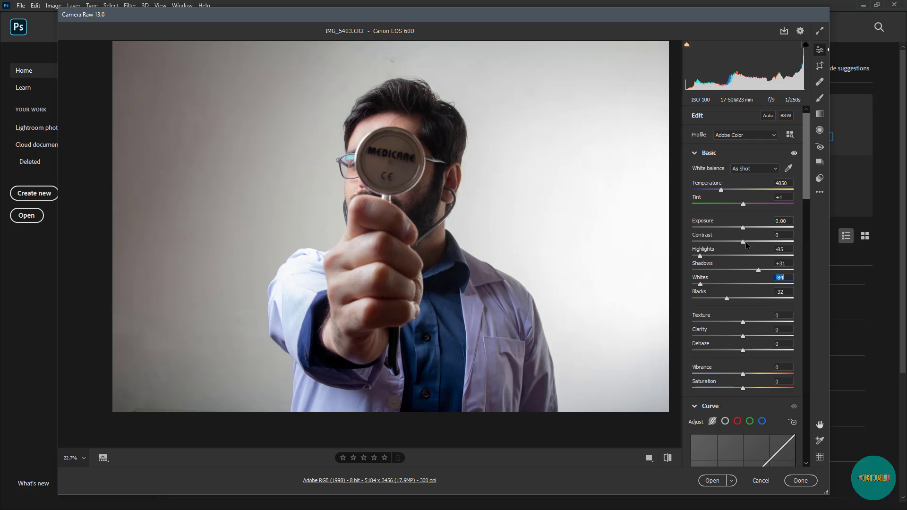
# Step: Increase the portrait's Contrast to +18
pyautogui.moveTo(745, 242)
pyautogui.mouseDown()
pyautogui.moveTo(721, 244)
pyautogui.moveTo(745, 245)
pyautogui.mouseUp()
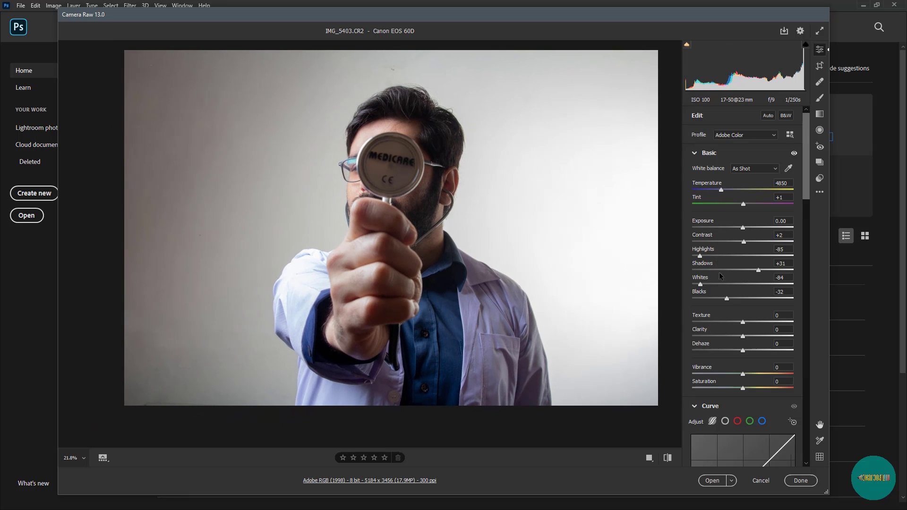
pyautogui.scroll(2, 420, 151)
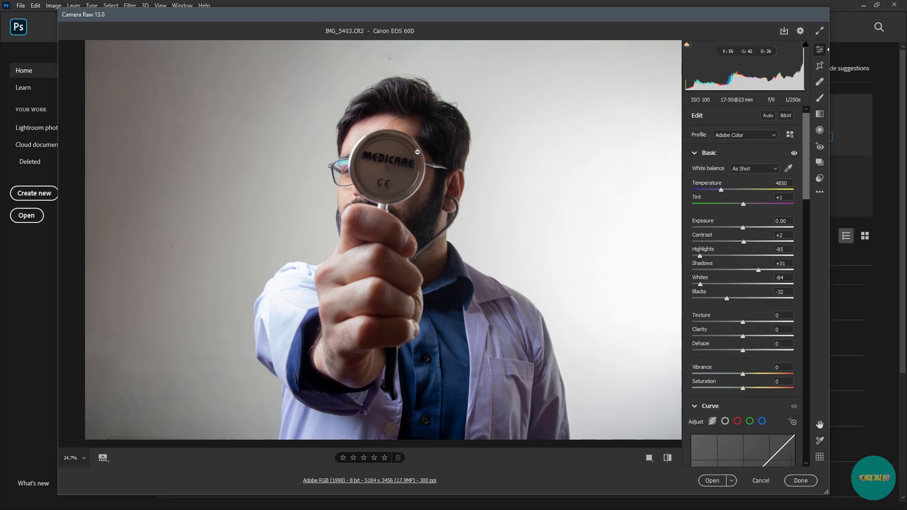
pyautogui.scroll(-2, 531, 177)
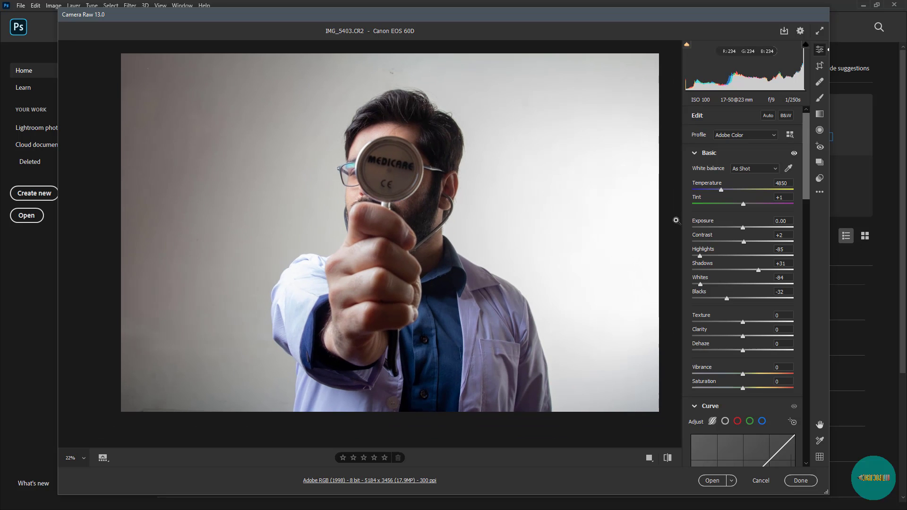
pyautogui.click(744, 242)
pyautogui.press('Up')
pyautogui.press('Up')
pyautogui.press('Up')
pyautogui.press('Up')
pyautogui.press('Up')
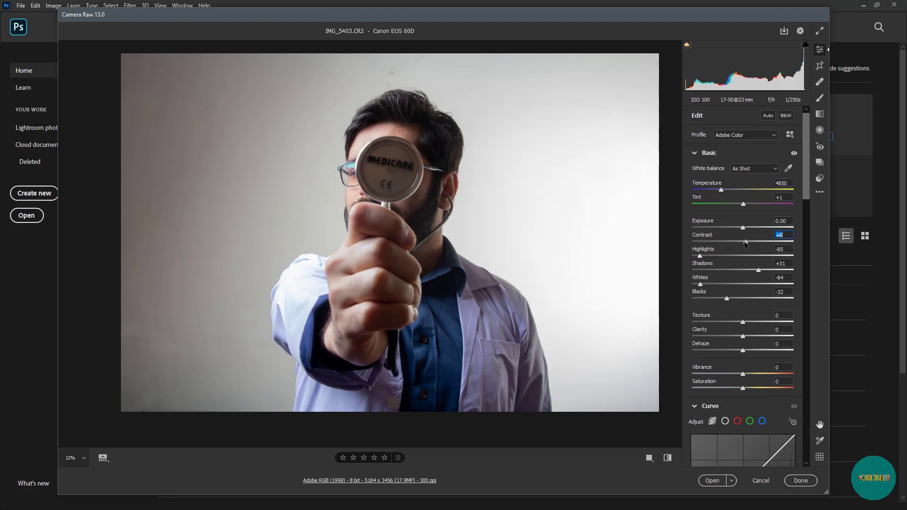
pyautogui.moveTo(744, 245)
pyautogui.mouseDown()
pyautogui.moveTo(722, 244)
pyautogui.moveTo(752, 246)
pyautogui.mouseUp()
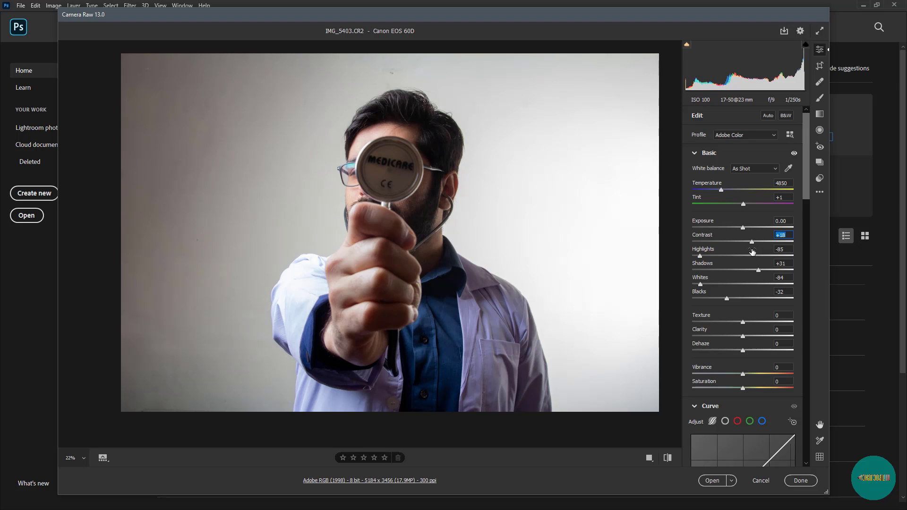
# Step: Set the portrait's Exposure to +0.35, trying and undoing a much brighter value, and raise Contrast to +20
pyautogui.moveTo(753, 248); pyautogui.dragTo(752, 248)
pyautogui.hotkey('shift', 'Tab')
pyautogui.press('Up')
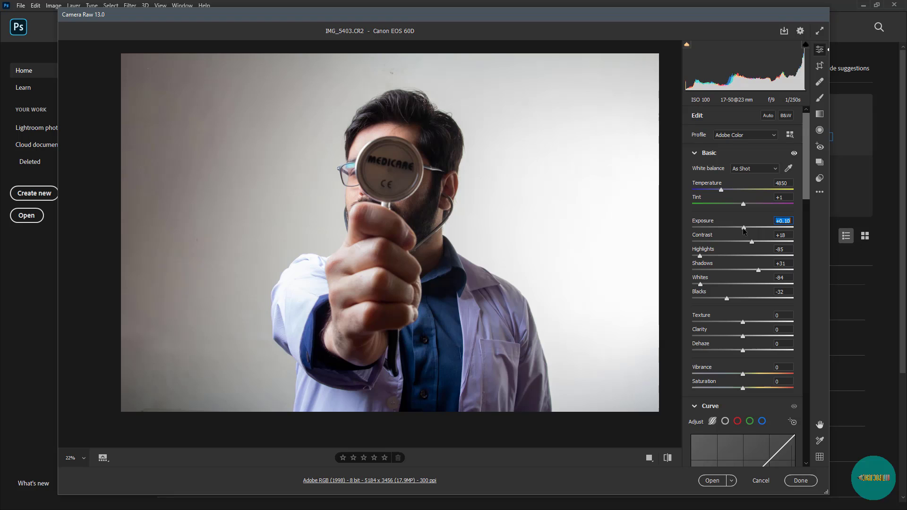
pyautogui.press('Up')
pyautogui.press('Up')
pyautogui.press('Up')
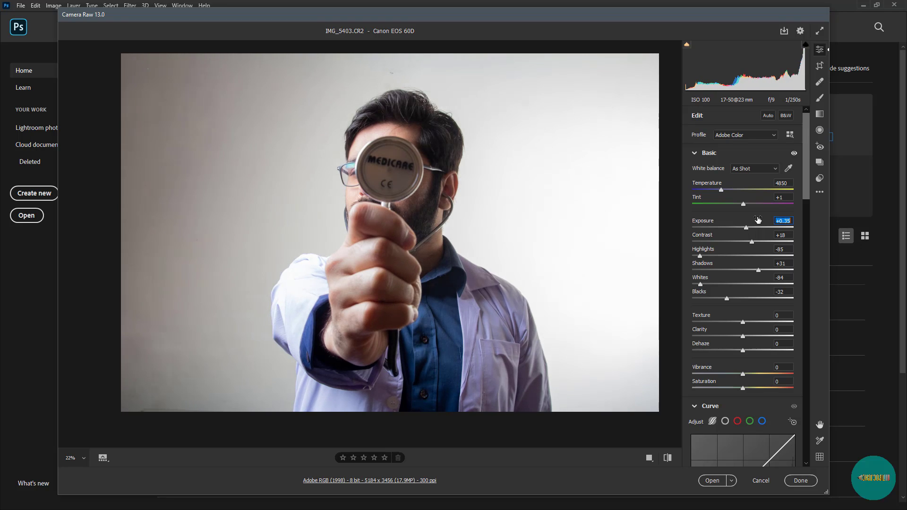
pyautogui.press('Down')
pyautogui.moveTo(746, 228); pyautogui.dragTo(790, 236)
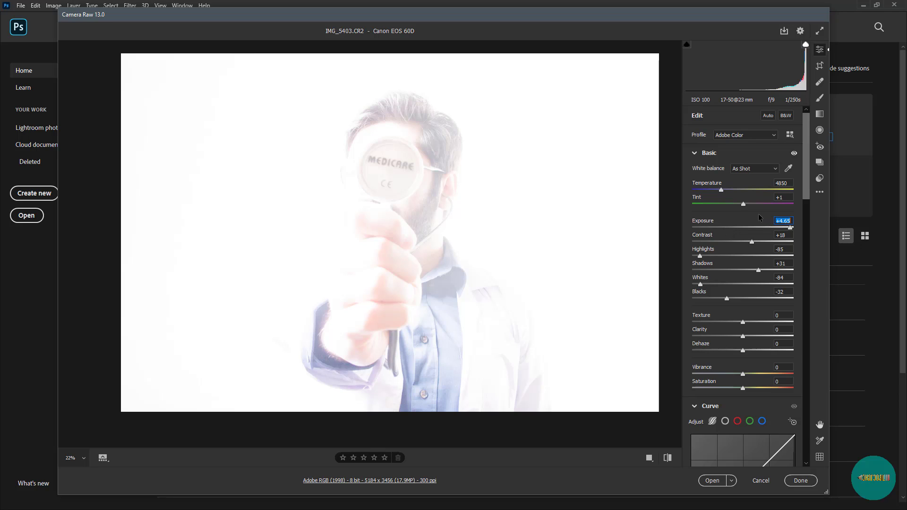
pyautogui.hotkey('ctrl', 'z')
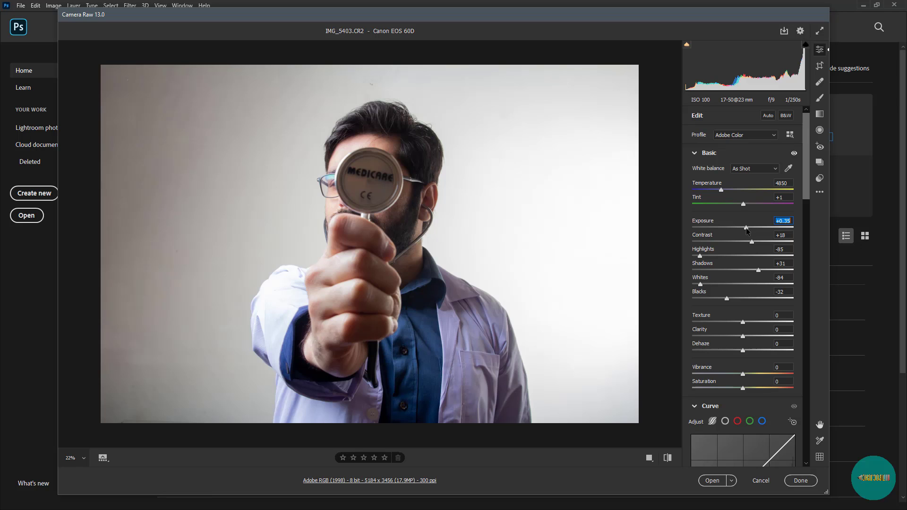
pyautogui.moveTo(752, 241); pyautogui.dragTo(755, 236)
# Step: Try a strong amount of detail enhancement with Texture, Clarity and Dehaze at +25 each
pyautogui.click(782, 315)
pyautogui.write('25')
pyautogui.press('Tab')
pyautogui.write('25')
pyautogui.press('Tab')
pyautogui.write('25')
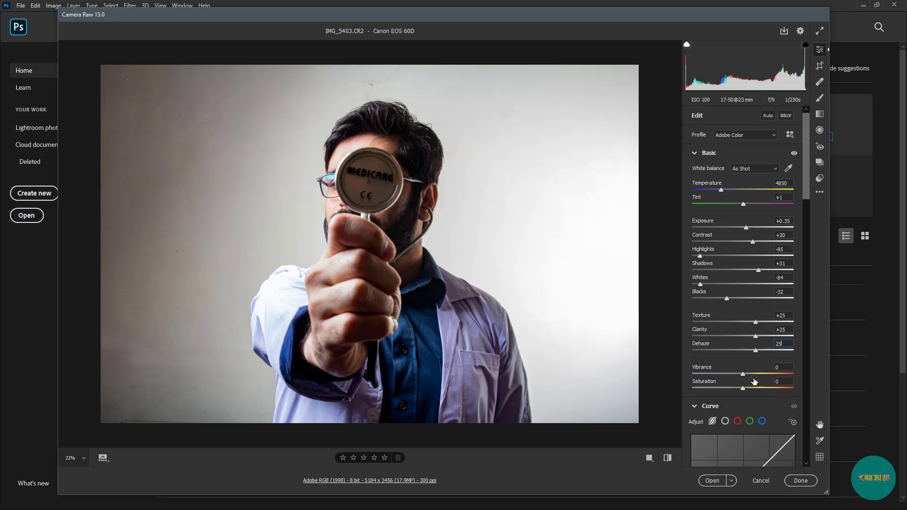
# Step: Set Texture, Clarity and Dehaze to +9 each for a subtler effect
pyautogui.hotkey('shift', 'Tab')
pyautogui.hotkey('shift', 'Tab')
pyautogui.write('9')
pyautogui.press('Tab')
pyautogui.write('9')
pyautogui.press('Tab')
pyautogui.write('9')
pyautogui.moveTo(607, 291); pyautogui.dragTo(515, 272)
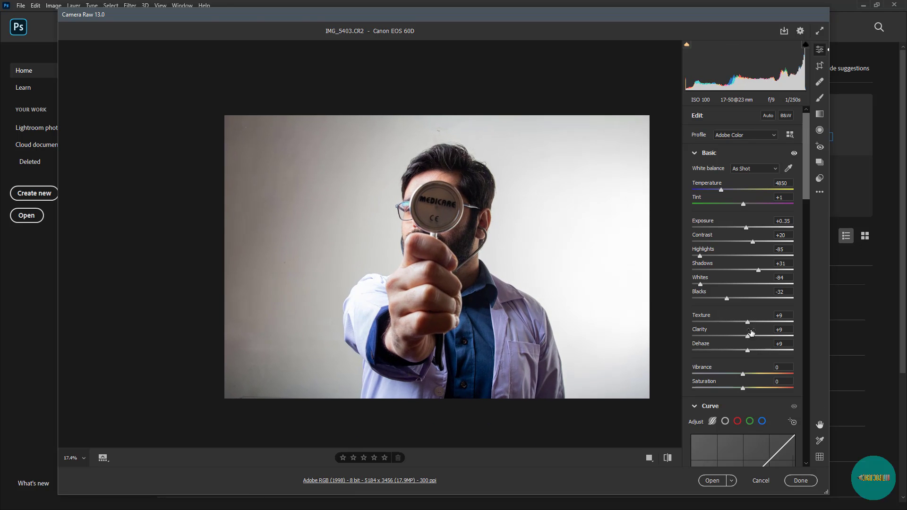
# Step: Set both Vibrance and Saturation to +5
pyautogui.click(782, 368)
pyautogui.write('5')
pyautogui.press('Tab')
pyautogui.write('5')
# Step: Set Sharpening to 50 and open the adjusted raw image in Photoshop for editing
pyautogui.scroll(-3, 803, 189)
pyautogui.scroll(-3, 801, 205)
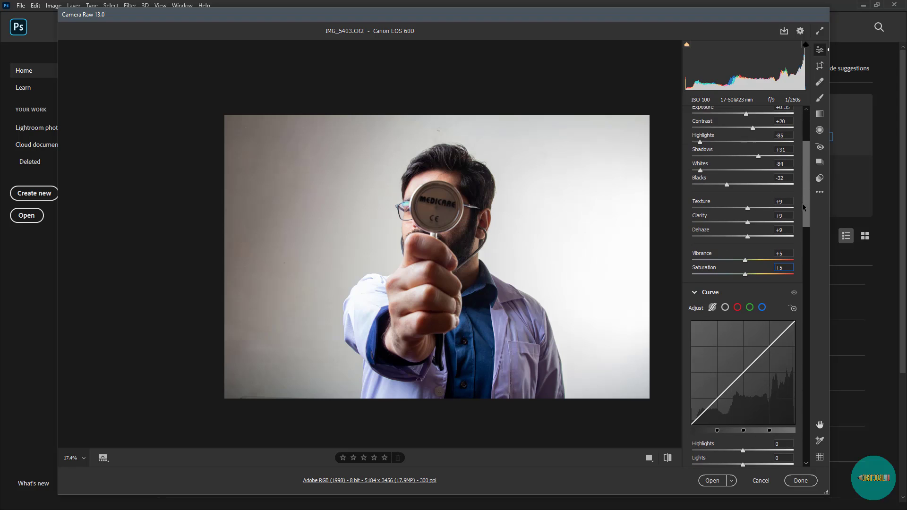
pyautogui.scroll(-1, 801, 234)
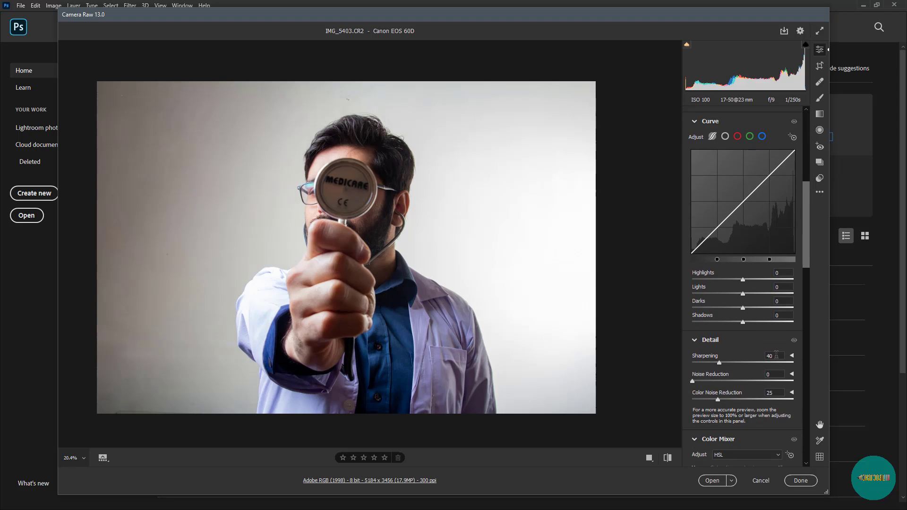
pyautogui.click(721, 357)
pyautogui.write('50')
pyautogui.click(712, 481)
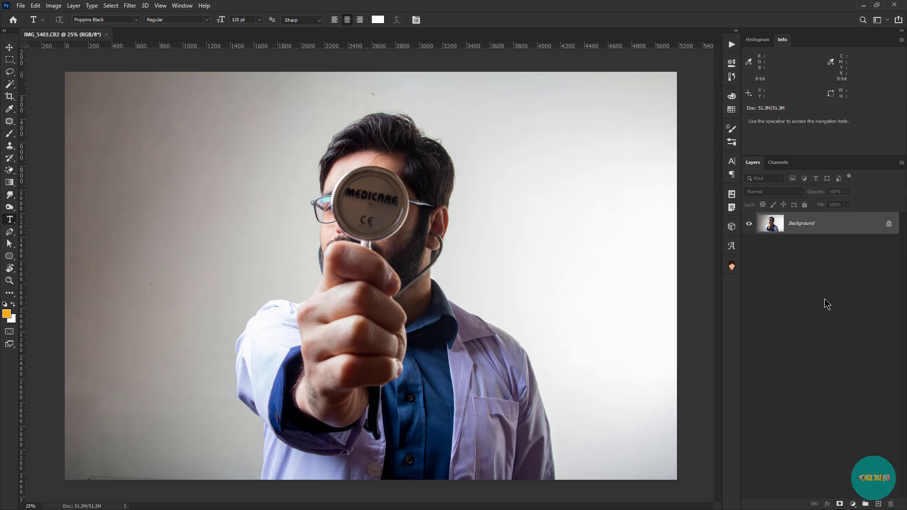
# Step: Duplicate the Background layer of the portrait
pyautogui.hotkey('ctrl', 'j')
pyautogui.press('z')
pyautogui.moveTo(433, 208); pyautogui.dragTo(421, 208)
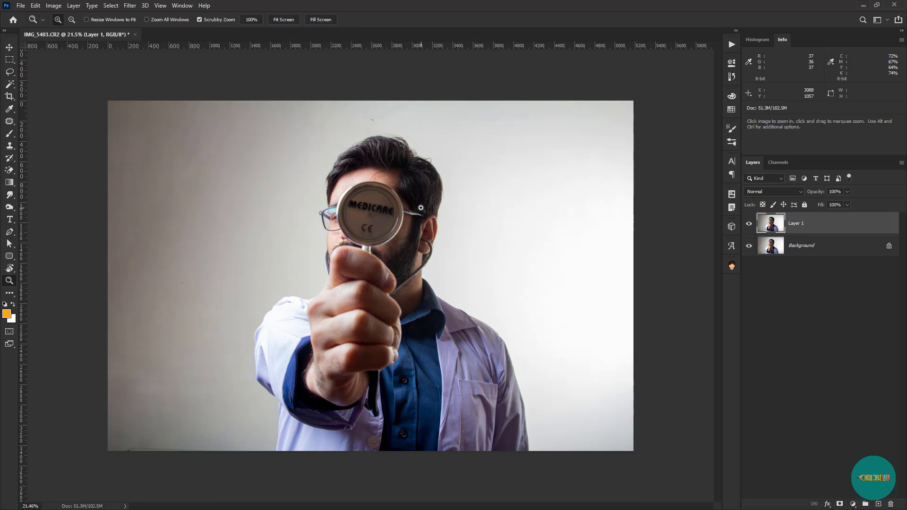
# Step: Heal away the MEDICARE and CE lettering so the stethoscope's disc is blank
pyautogui.moveTo(359, 220); pyautogui.dragTo(379, 191)
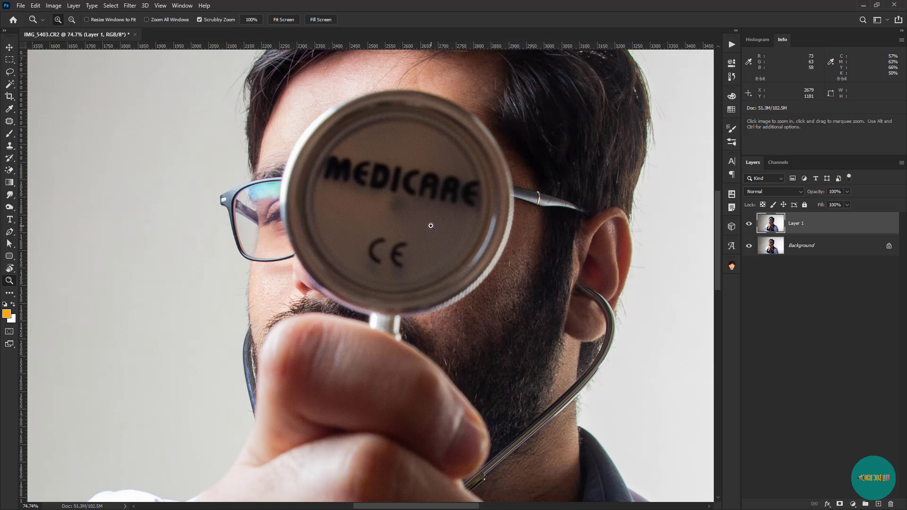
pyautogui.moveTo(397, 228); pyautogui.dragTo(405, 223)
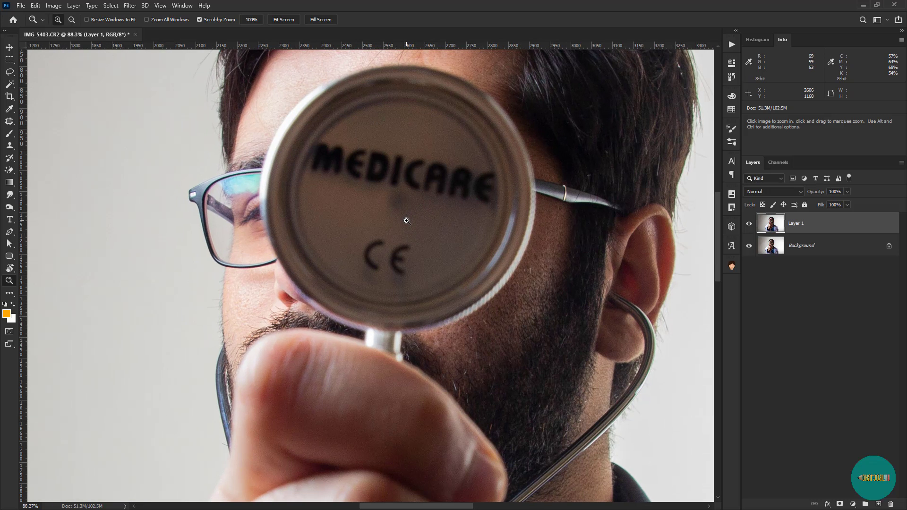
pyautogui.moveTo(439, 248)
pyautogui.mouseDown()
pyautogui.moveTo(357, 302)
pyautogui.moveTo(354, 331)
pyautogui.moveTo(372, 311)
pyautogui.moveTo(350, 325)
pyautogui.moveTo(345, 348)
pyautogui.moveTo(385, 356)
pyautogui.moveTo(417, 339)
pyautogui.mouseUp()
pyautogui.press('space')
pyautogui.press('j')
pyautogui.moveTo(352, 303); pyautogui.dragTo(349, 305)
pyautogui.moveTo(345, 132); pyautogui.dragTo(359, 134)
pyautogui.moveTo(352, 199); pyautogui.dragTo(354, 284)
pyautogui.moveTo(379, 141); pyautogui.dragTo(341, 127)
pyautogui.moveTo(434, 136); pyautogui.dragTo(544, 266)
pyautogui.moveTo(437, 172)
pyautogui.mouseDown()
pyautogui.moveTo(543, 187)
pyautogui.moveTo(541, 271)
pyautogui.mouseUp()
pyautogui.moveTo(473, 223); pyautogui.dragTo(411, 331)
pyautogui.moveTo(530, 148)
pyautogui.mouseDown()
pyautogui.moveTo(611, 238)
pyautogui.moveTo(567, 156)
pyautogui.mouseUp()
pyautogui.moveTo(563, 231); pyautogui.dragTo(501, 326)
pyautogui.moveTo(283, 265); pyautogui.dragTo(350, 289)
pyautogui.moveTo(356, 121); pyautogui.dragTo(368, 128)
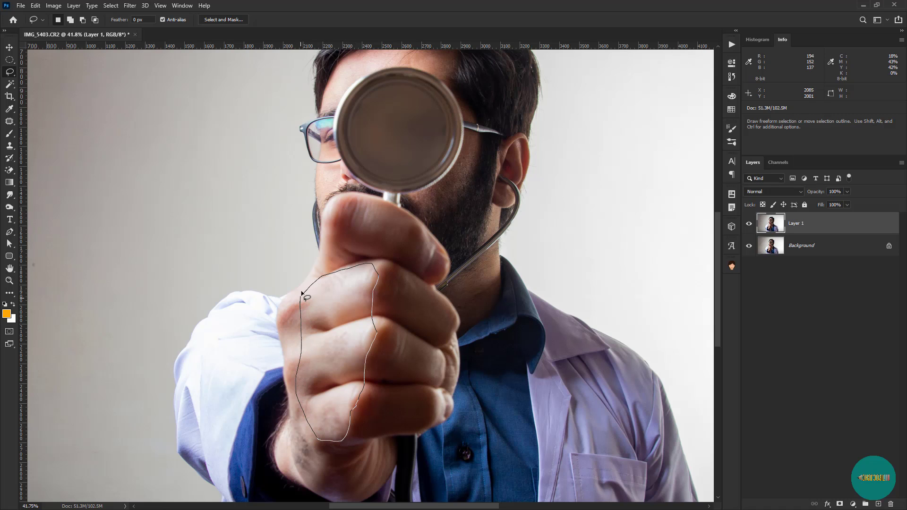
# Step: Outline the bright skin across the fist with the Lasso and feather the selection
pyautogui.moveTo(302, 294)
pyautogui.mouseDown()
pyautogui.moveTo(334, 304)
pyautogui.moveTo(327, 264)
pyautogui.mouseUp()
pyautogui.press('space')
pyautogui.scroll(5, 327, 278)
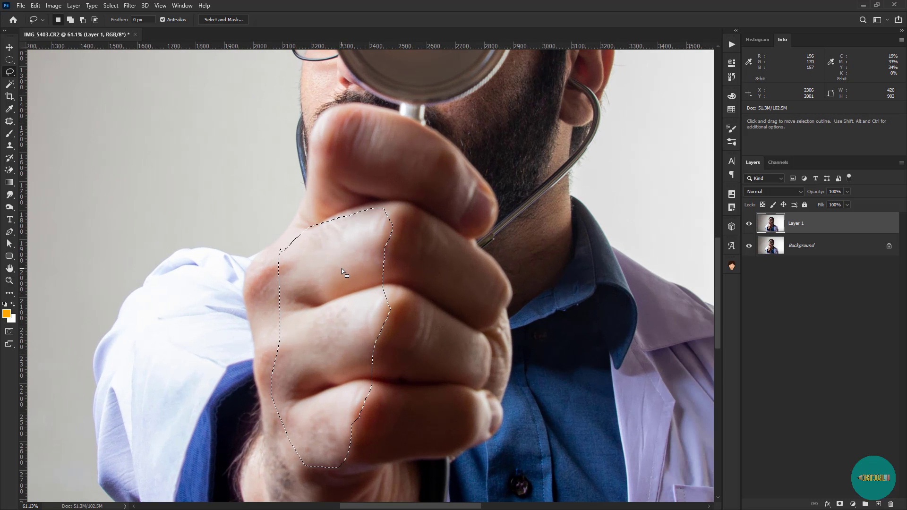
pyautogui.rightClick(347, 252)
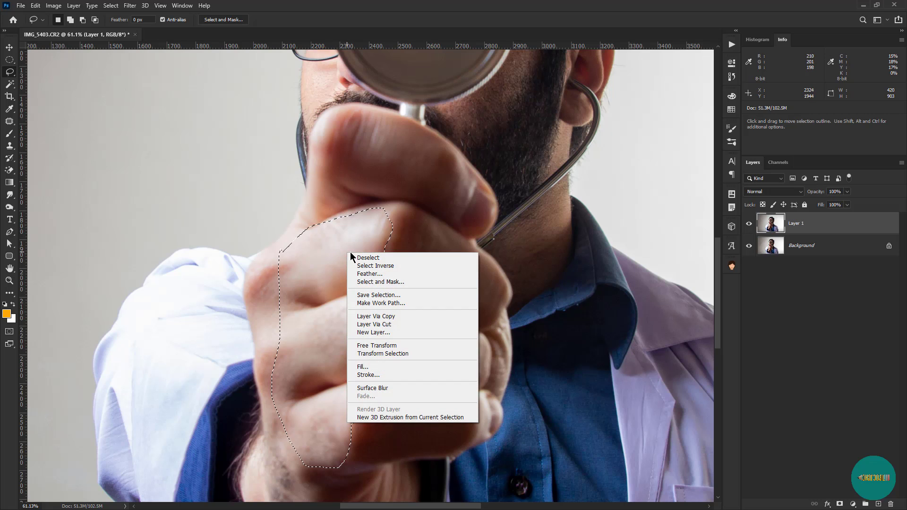
pyautogui.click(380, 276)
pyautogui.press('Return')
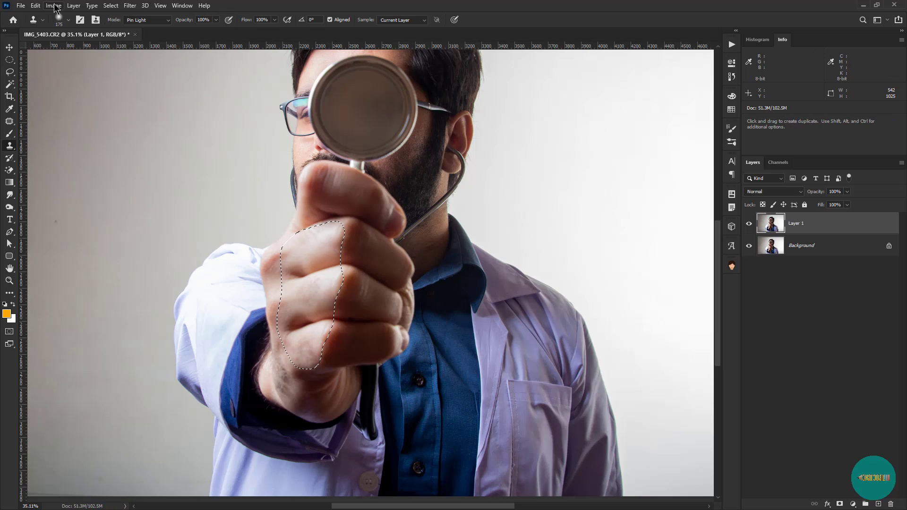
# Step: Start a Selective Color adjustment on the selected skin and target the Whites
pyautogui.click(55, 6)
pyautogui.moveTo(66, 35)
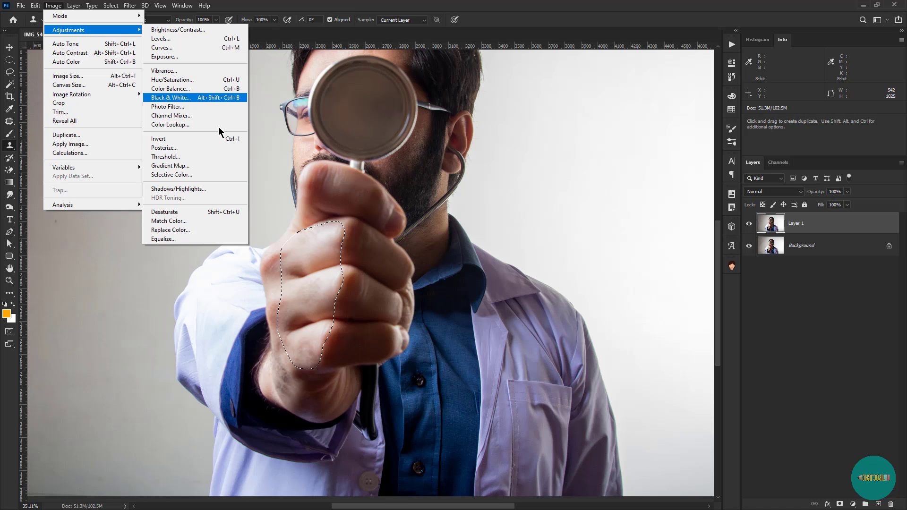
pyautogui.click(160, 176)
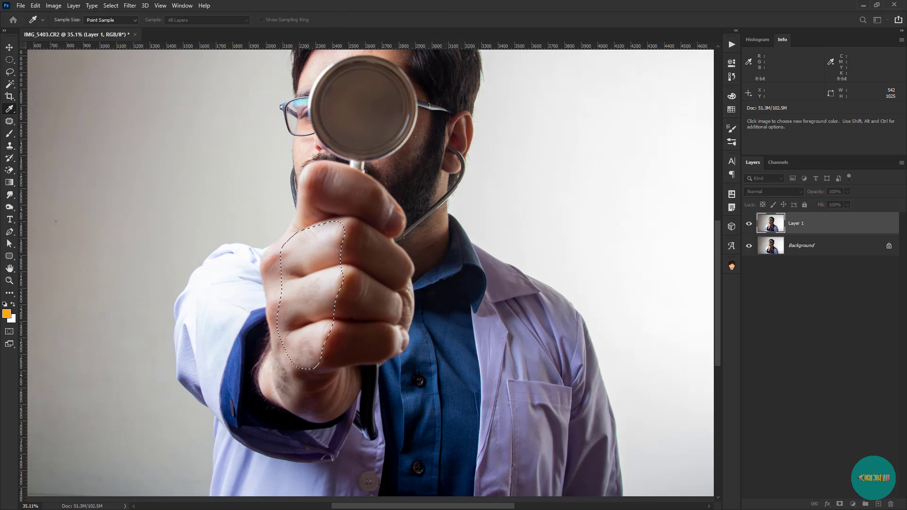
pyautogui.moveTo(655, 305); pyautogui.dragTo(626, 94)
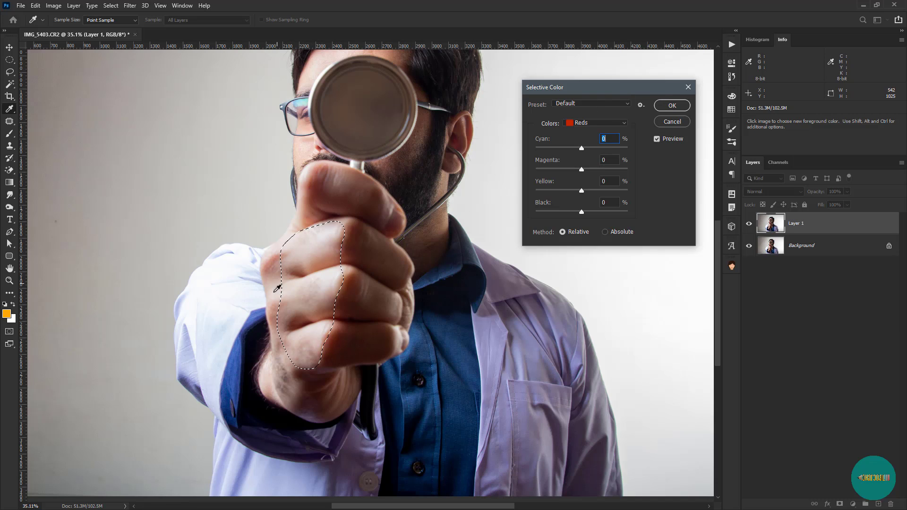
pyautogui.click(311, 291)
pyautogui.click(601, 123)
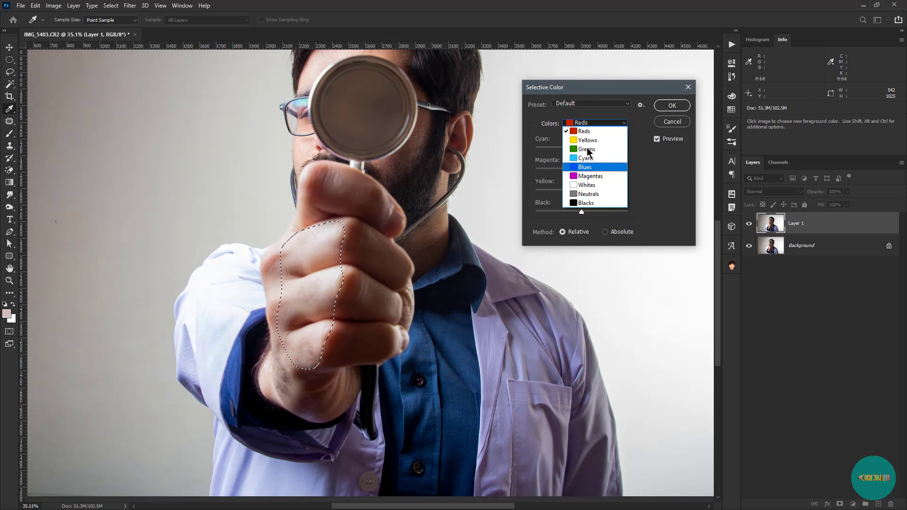
pyautogui.click(596, 185)
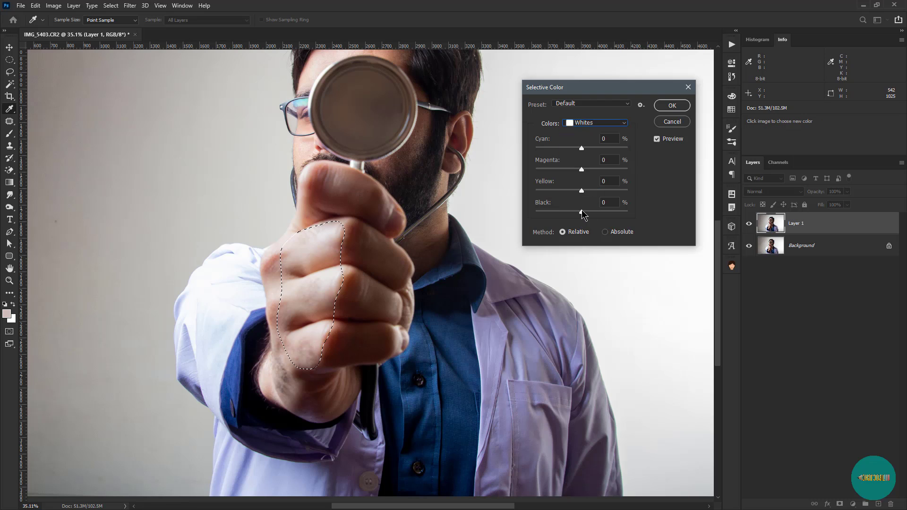
# Step: Test the Black amount of the Whites in both directions, apply it at +30%, and deselect the skin
pyautogui.moveTo(582, 212); pyautogui.dragTo(504, 222)
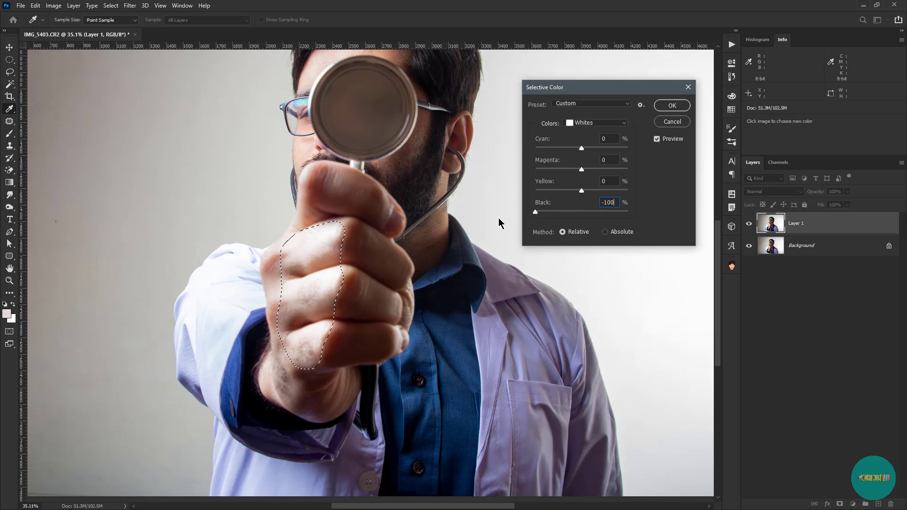
pyautogui.moveTo(499, 221); pyautogui.dragTo(554, 218)
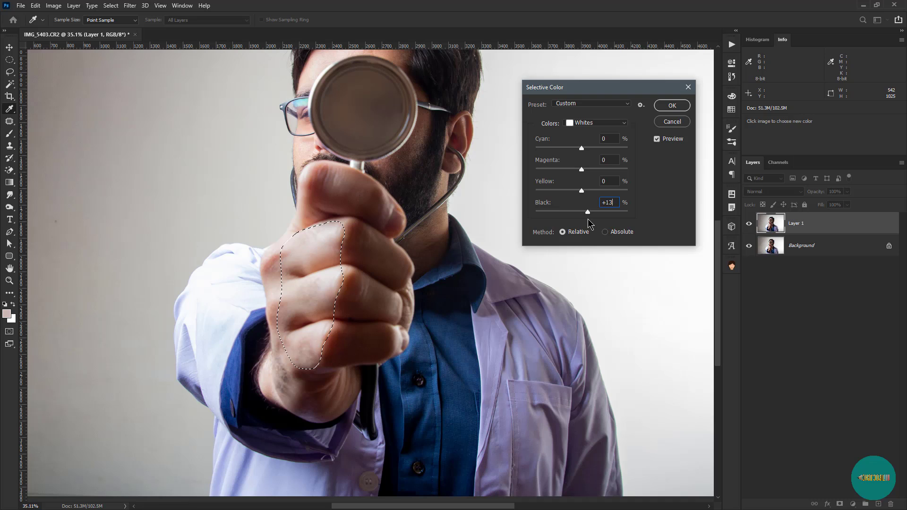
pyautogui.moveTo(588, 219); pyautogui.dragTo(594, 214)
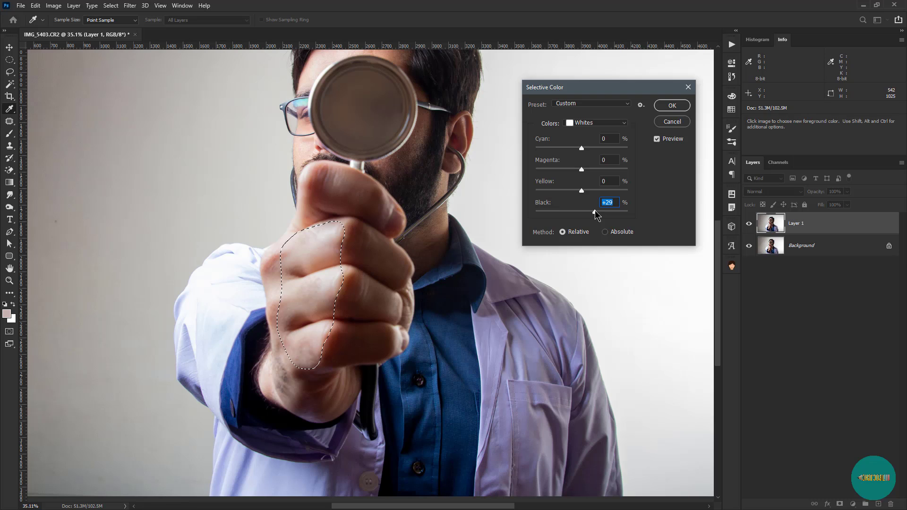
pyautogui.write('30')
pyautogui.click(672, 106)
pyautogui.press('s')
pyautogui.hotkey('ctrl', 'd')
# Step: Examine the fist and the bright white coat sleeve up close, and return to the full portrait
pyautogui.moveTo(342, 213); pyautogui.dragTo(265, 301)
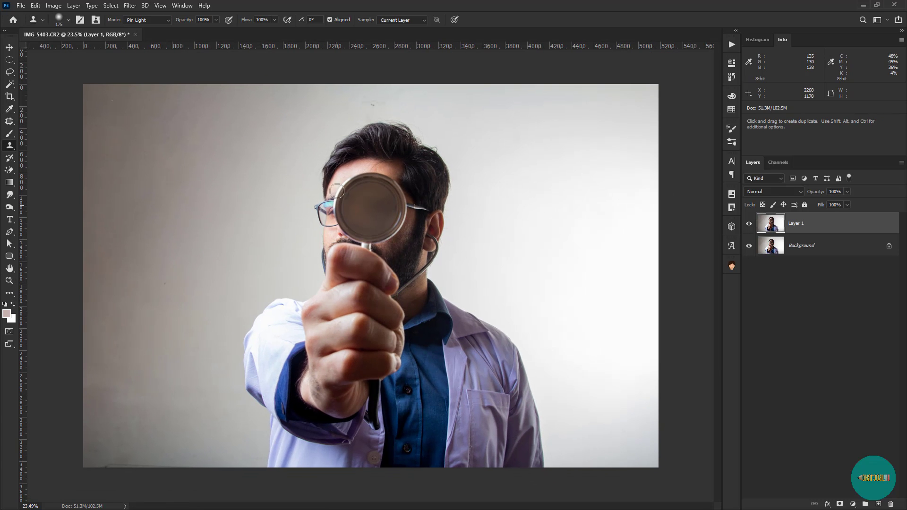
pyautogui.hotkey('ctrl', 'space')
pyautogui.moveTo(337, 191)
pyautogui.mouseDown()
pyautogui.moveTo(354, 204)
pyautogui.moveTo(381, 194)
pyautogui.moveTo(379, 122)
pyautogui.moveTo(507, 195)
pyautogui.mouseUp()
pyautogui.press('space')
pyautogui.hotkey('ctrl', 'space')
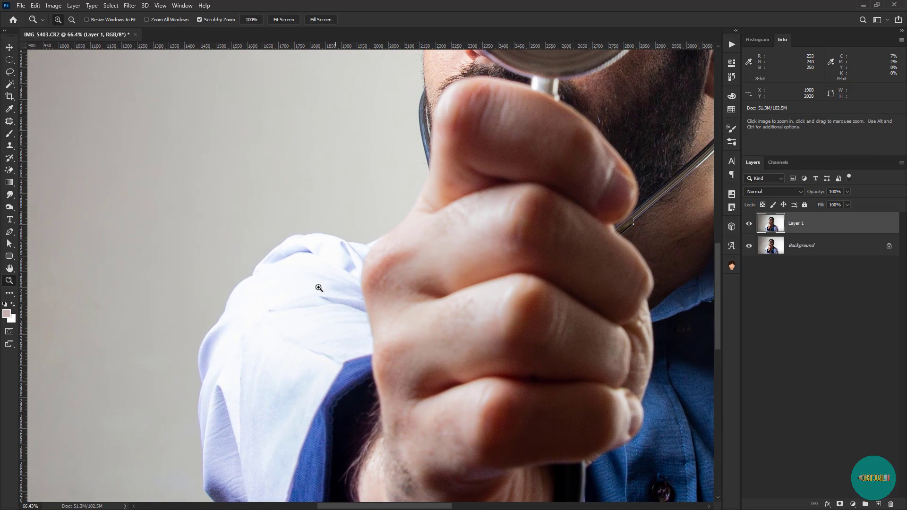
pyautogui.moveTo(279, 333)
pyautogui.mouseDown()
pyautogui.moveTo(320, 203)
pyautogui.moveTo(325, 225)
pyautogui.mouseUp()
pyautogui.press('space')
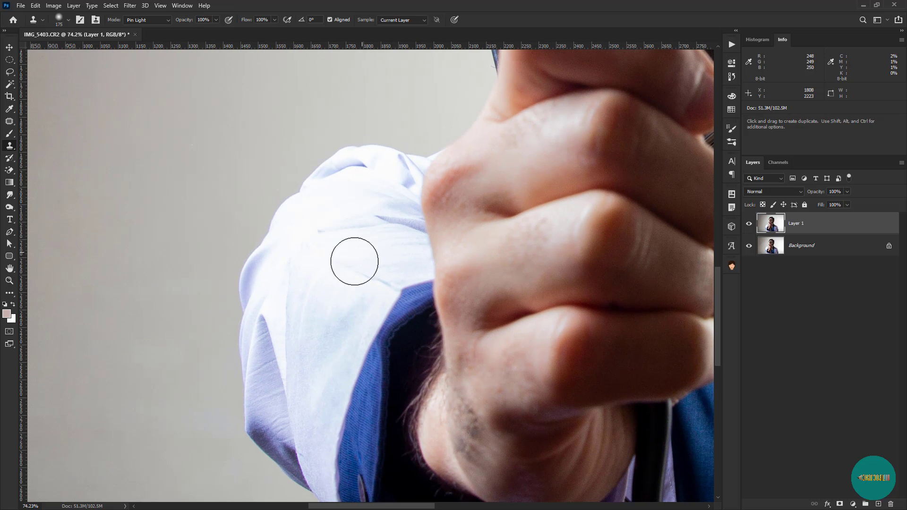
pyautogui.press('space')
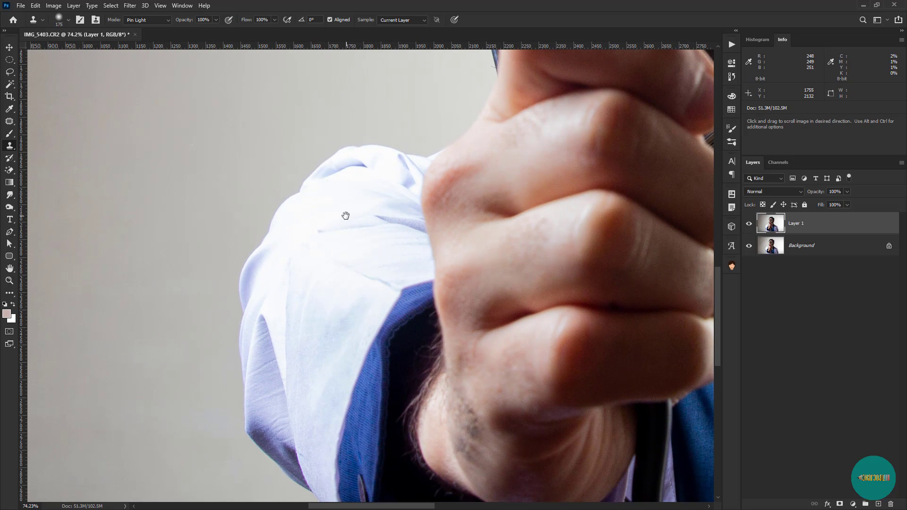
pyautogui.moveTo(345, 214); pyautogui.dragTo(283, 215)
pyautogui.press('l')
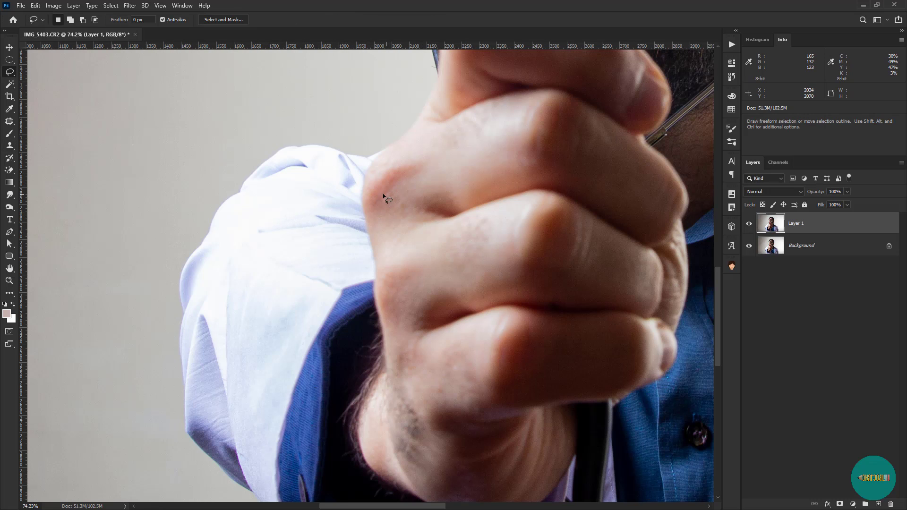
pyautogui.scroll(-5, 367, 202)
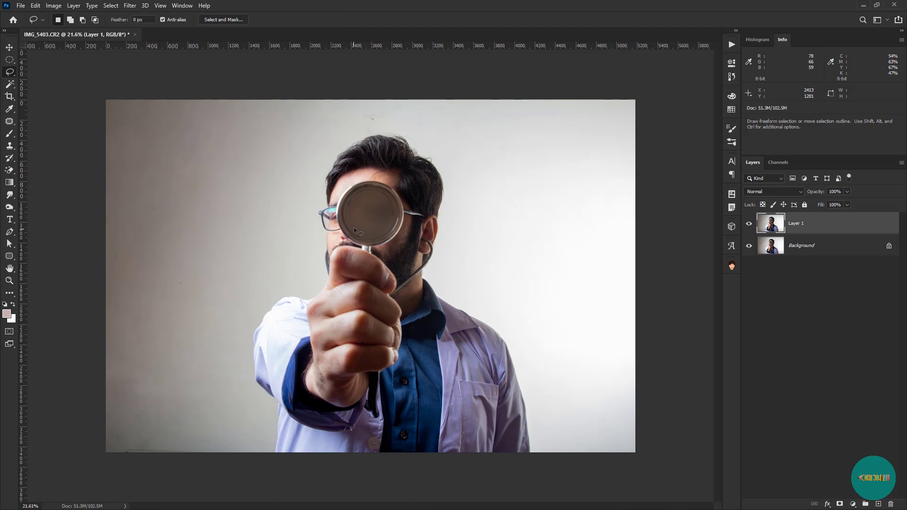
# Step: Select the man automatically with Select Subject, discarding the whole-canvas selection
pyautogui.hotkey('ctrl', 'a')
pyautogui.press('w')
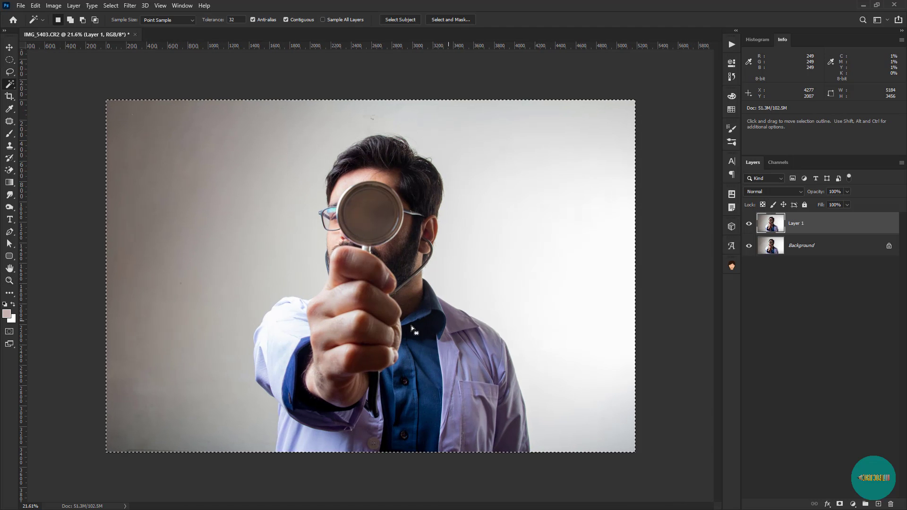
pyautogui.click(396, 19)
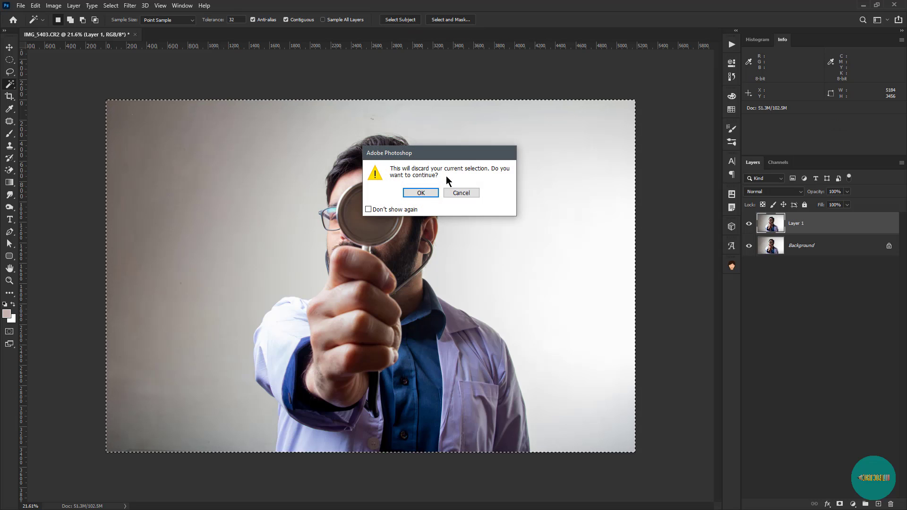
pyautogui.click(420, 193)
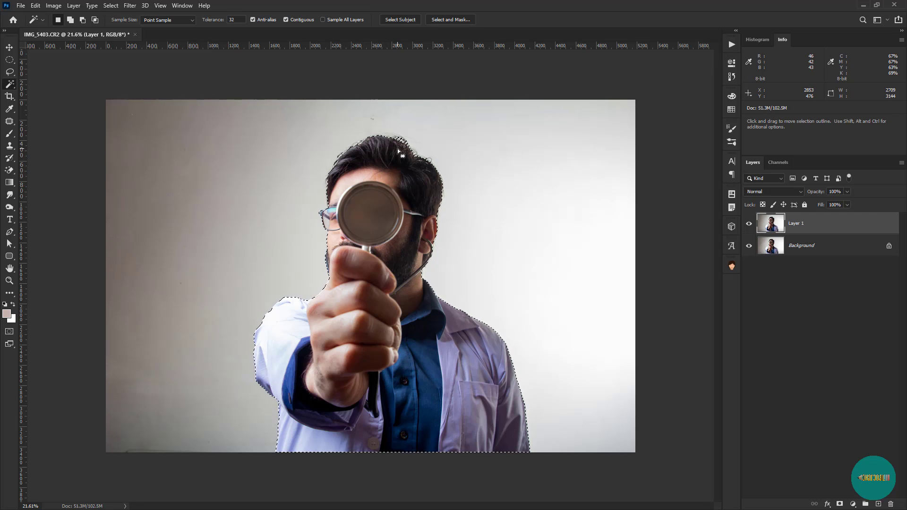
# Step: Examine the subject selection's edge along the coat sleeve and the fist
pyautogui.press('z')
pyautogui.moveTo(304, 315); pyautogui.dragTo(356, 300)
pyautogui.press('w')
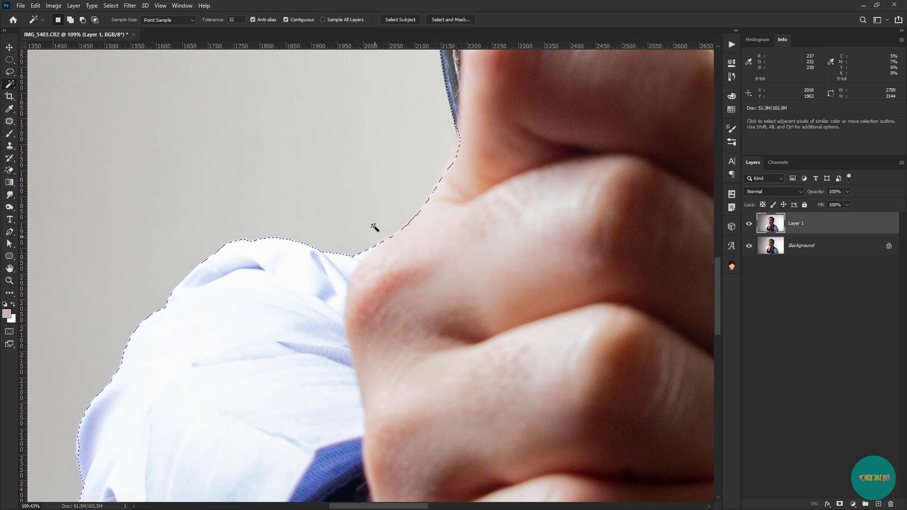
pyautogui.moveTo(135, 385); pyautogui.dragTo(379, 137)
pyautogui.press('z')
pyautogui.moveTo(419, 252); pyautogui.dragTo(399, 272)
pyautogui.moveTo(375, 239); pyautogui.dragTo(375, 239)
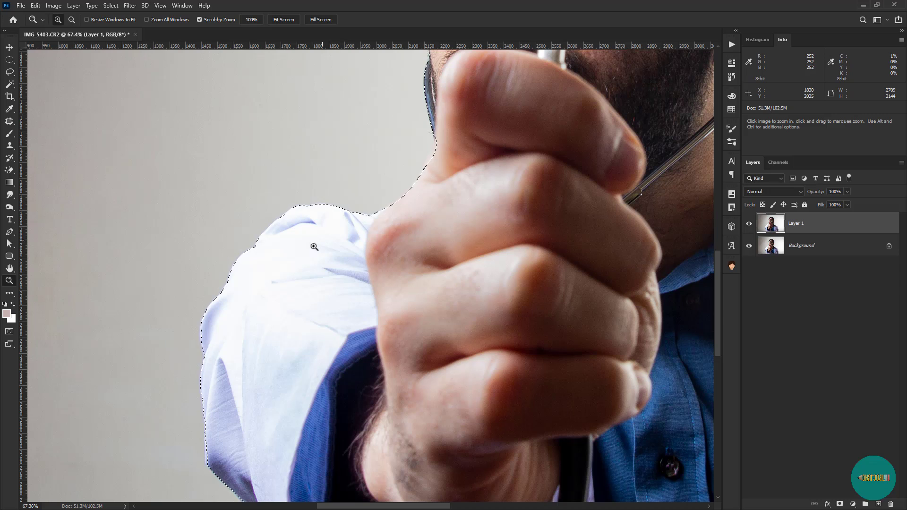
# Step: Subtract the fist and the rest of the man from the subject selection with the Lasso, keeping only the bright coat sleeve
pyautogui.moveTo(386, 320)
pyautogui.mouseDown()
pyautogui.moveTo(412, 285)
pyautogui.moveTo(337, 280)
pyautogui.mouseUp()
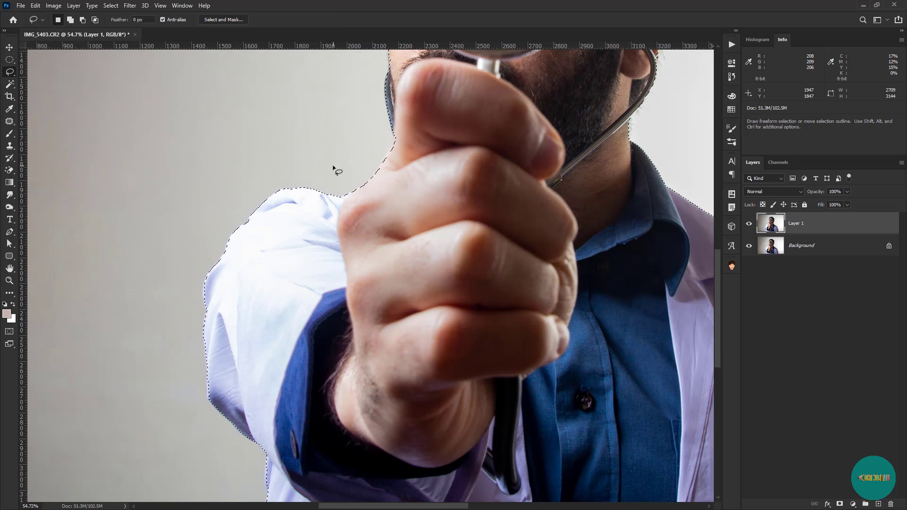
pyautogui.moveTo(333, 162); pyautogui.dragTo(299, 206)
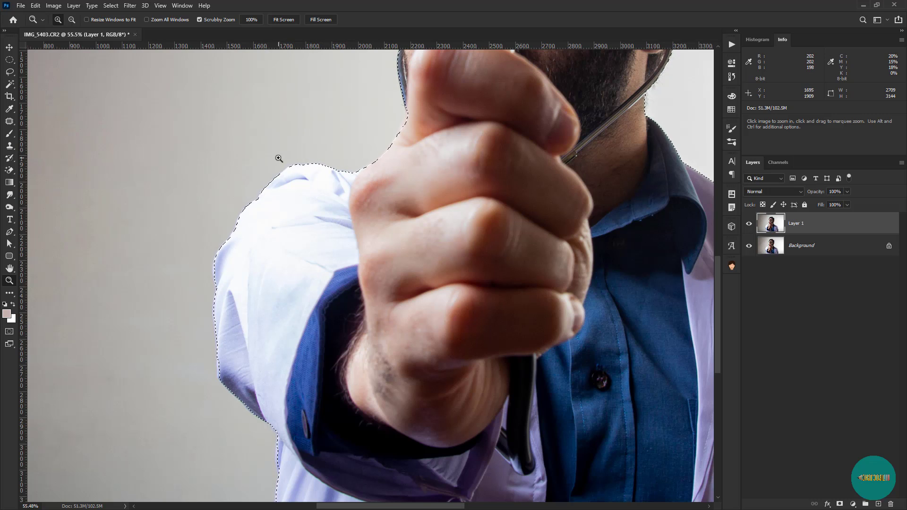
pyautogui.press('l')
pyautogui.moveTo(354, 158)
pyautogui.mouseDown()
pyautogui.moveTo(325, 121)
pyautogui.moveTo(329, 215)
pyautogui.moveTo(313, 307)
pyautogui.mouseUp()
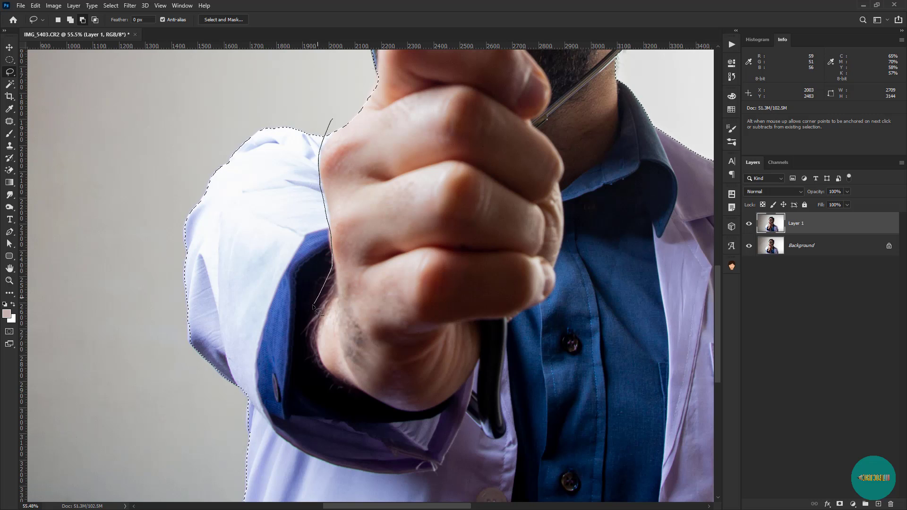
pyautogui.scroll(-4, 204, 465)
pyautogui.moveTo(232, 407)
pyautogui.mouseDown()
pyautogui.moveTo(203, 469)
pyautogui.moveTo(217, 496)
pyautogui.moveTo(595, 353)
pyautogui.moveTo(275, 264)
pyautogui.mouseUp()
# Step: Trim the blue cuff and the shaded lower sleeve out of the selection, keeping the bright white upper part
pyautogui.scroll(6, 278, 330)
pyautogui.moveTo(348, 274); pyautogui.dragTo(326, 345)
pyautogui.moveTo(219, 257); pyautogui.dragTo(325, 482)
pyautogui.hotkey('ctrl', 'z')
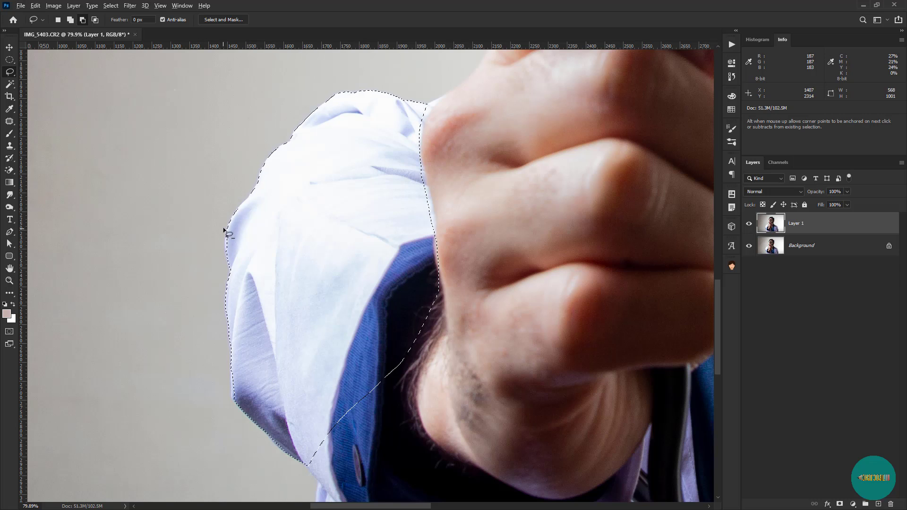
pyautogui.moveTo(223, 224)
pyautogui.mouseDown()
pyautogui.moveTo(330, 489)
pyautogui.moveTo(395, 236)
pyautogui.moveTo(435, 222)
pyautogui.moveTo(358, 248)
pyautogui.mouseUp()
pyautogui.press('z')
pyautogui.press('l')
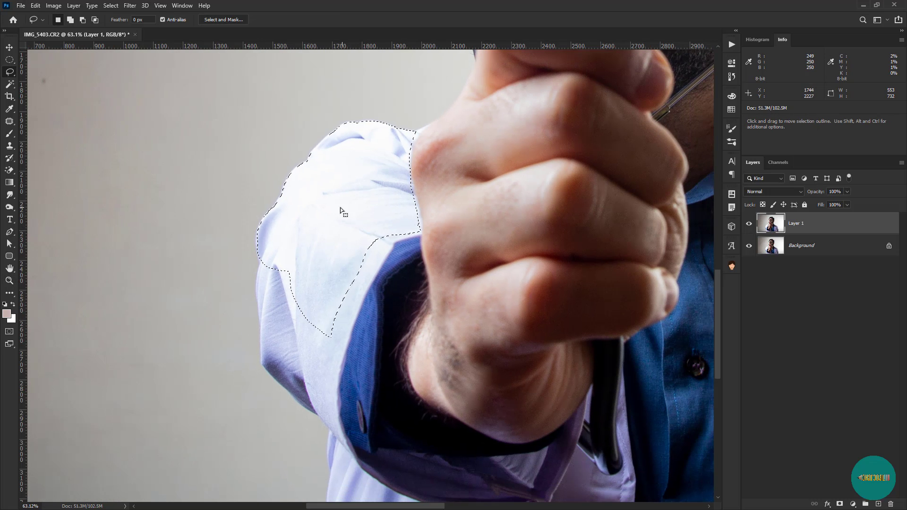
# Step: Feather the sleeve selection strongly and return to the full portrait
pyautogui.scroll(2, 610, 151)
pyautogui.rightClick(308, 197)
pyautogui.click(326, 217)
pyautogui.press('Return')
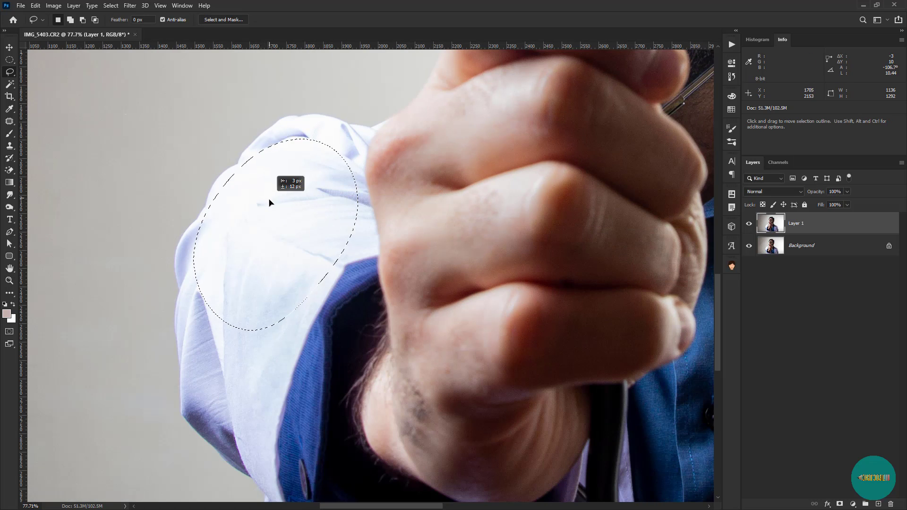
pyautogui.hotkey('ctrl', '0')
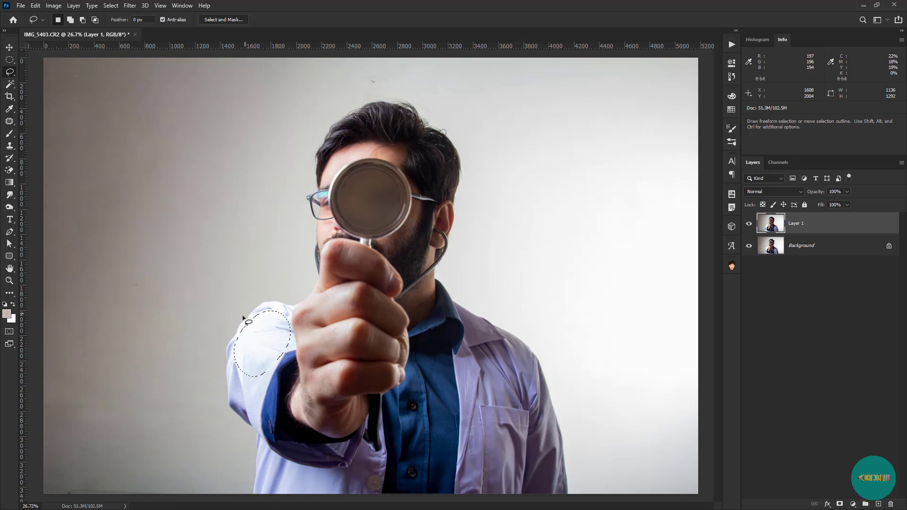
# Step: Start a Selective Color adjustment on the sleeve, test the Whites' Black amount in both directions, and set it to +92%
pyautogui.click(54, 6)
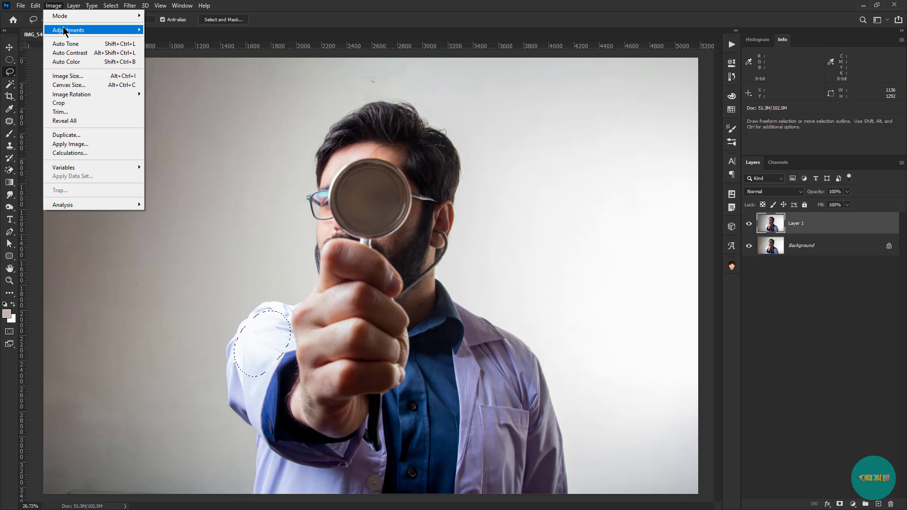
pyautogui.moveTo(86, 31)
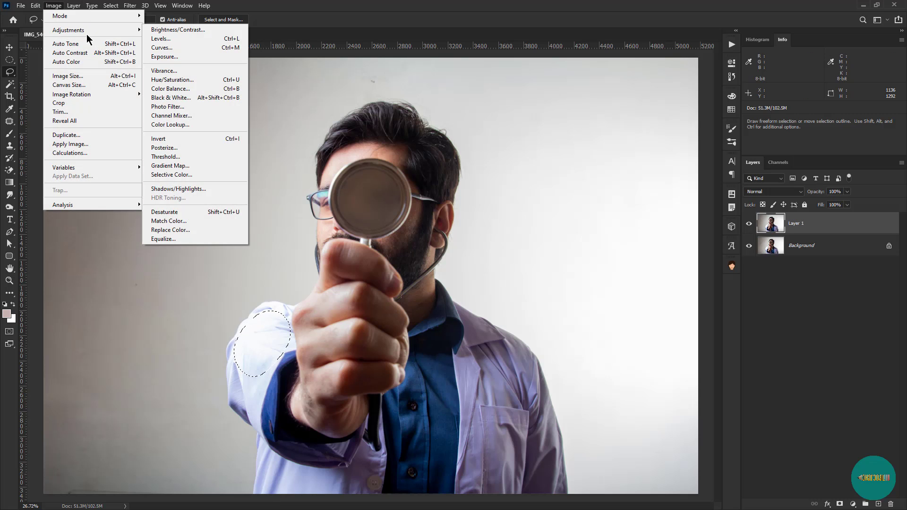
pyautogui.click(198, 175)
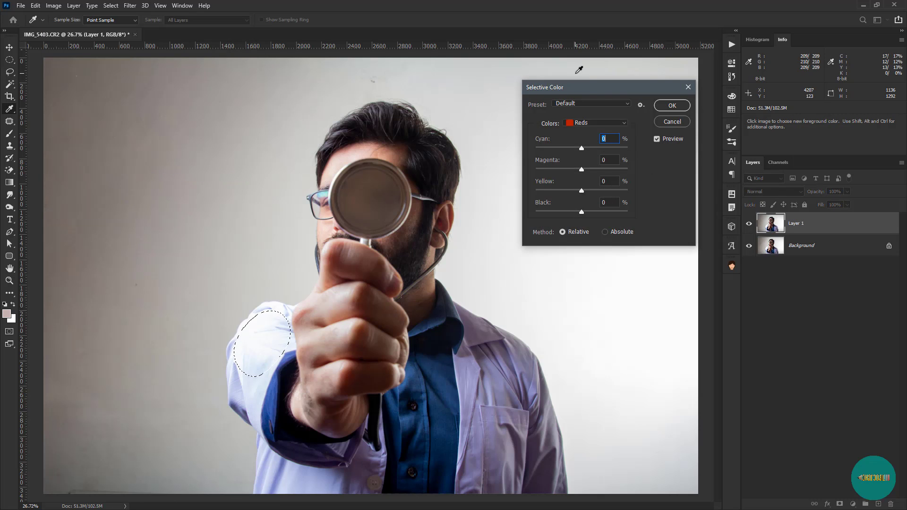
pyautogui.moveTo(586, 89); pyautogui.dragTo(172, 89)
pyautogui.click(180, 126)
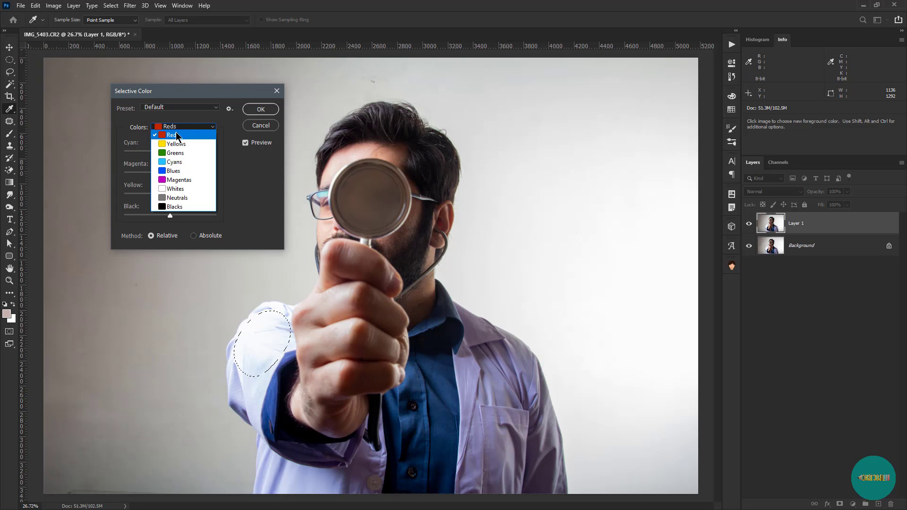
pyautogui.click(182, 190)
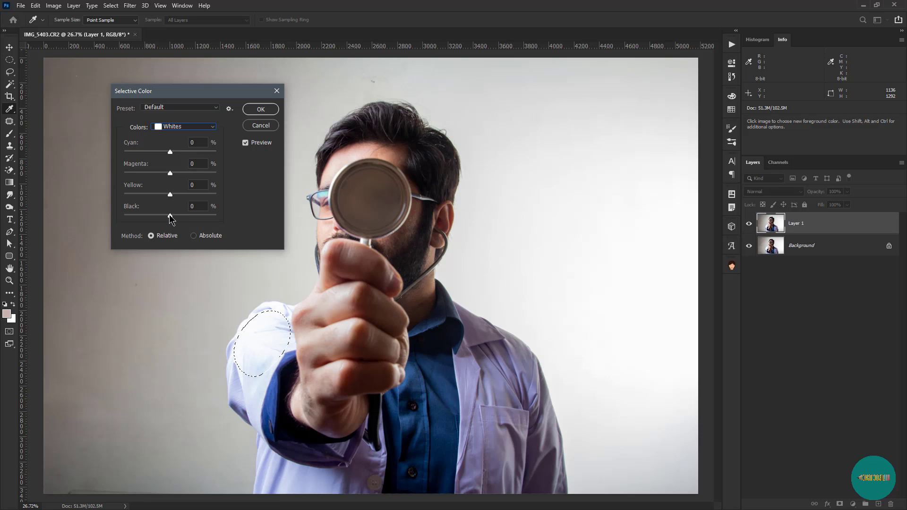
pyautogui.moveTo(169, 216); pyautogui.dragTo(163, 216)
pyautogui.moveTo(149, 216); pyautogui.dragTo(216, 231)
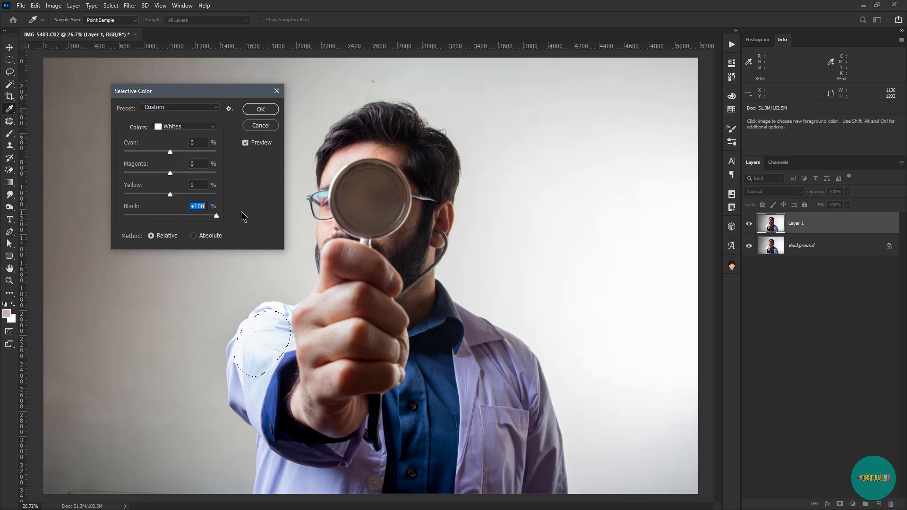
pyautogui.moveTo(217, 216); pyautogui.dragTo(212, 215)
# Step: Fine-tune the Cyan and Magenta amounts of the Whites on the sleeve
pyautogui.moveTo(170, 152); pyautogui.dragTo(169, 153)
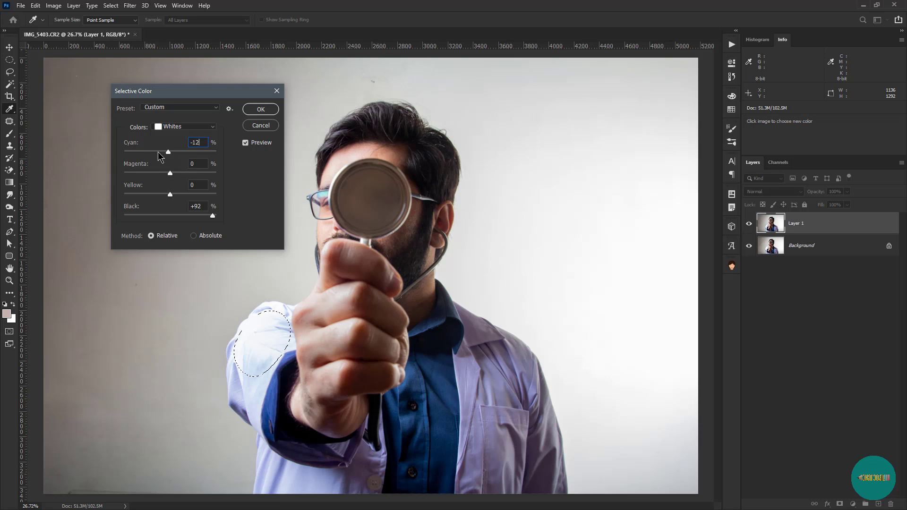
pyautogui.write('-21')
pyautogui.moveTo(172, 153); pyautogui.dragTo(177, 173)
pyautogui.click(175, 173)
pyautogui.press('Tab')
# Step: Adjust the sleeve's Cyans to Black +20%, Yellow +5% and Cyan about -8%, apply the correction and deselect the sleeve
pyautogui.click(175, 126)
pyautogui.click(171, 161)
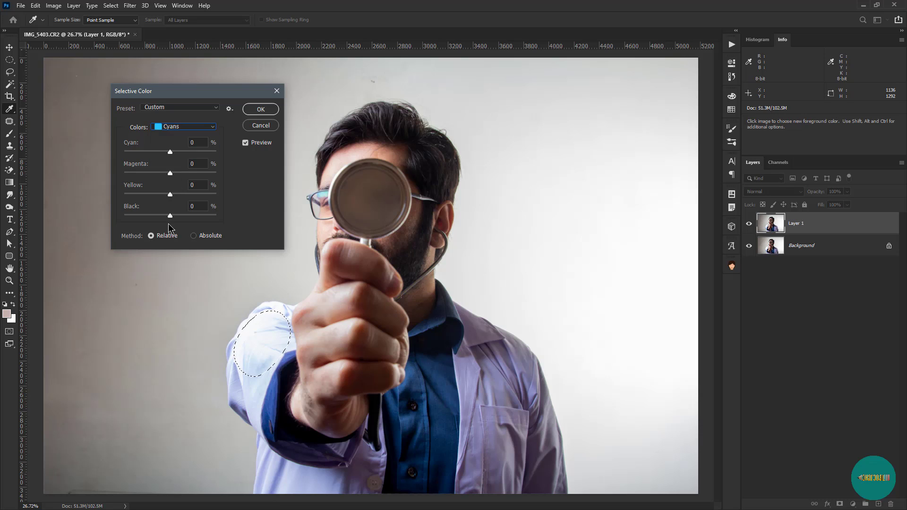
pyautogui.moveTo(170, 215); pyautogui.dragTo(169, 195)
pyautogui.click(180, 215)
pyautogui.click(175, 127)
pyautogui.click(174, 164)
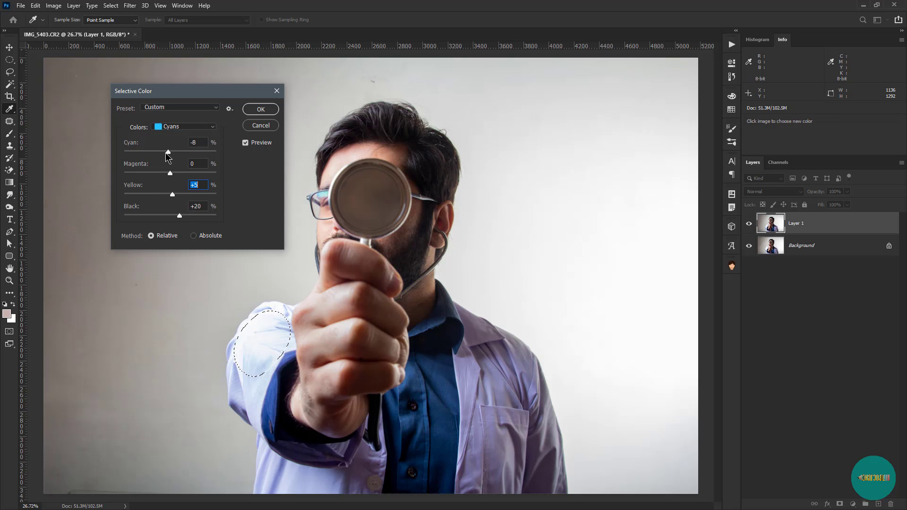
pyautogui.press('Return')
pyautogui.hotkey('ctrl', 'd')
# Step: Lasso the coat half with the chest pocket loosely, from the shirt collar down to the image's lower edge and around the shoulder
pyautogui.press('l')
pyautogui.press('z')
pyautogui.moveTo(233, 376)
pyautogui.mouseDown()
pyautogui.moveTo(293, 375)
pyautogui.moveTo(255, 361)
pyautogui.moveTo(243, 373)
pyautogui.moveTo(217, 373)
pyautogui.mouseUp()
pyautogui.press('l')
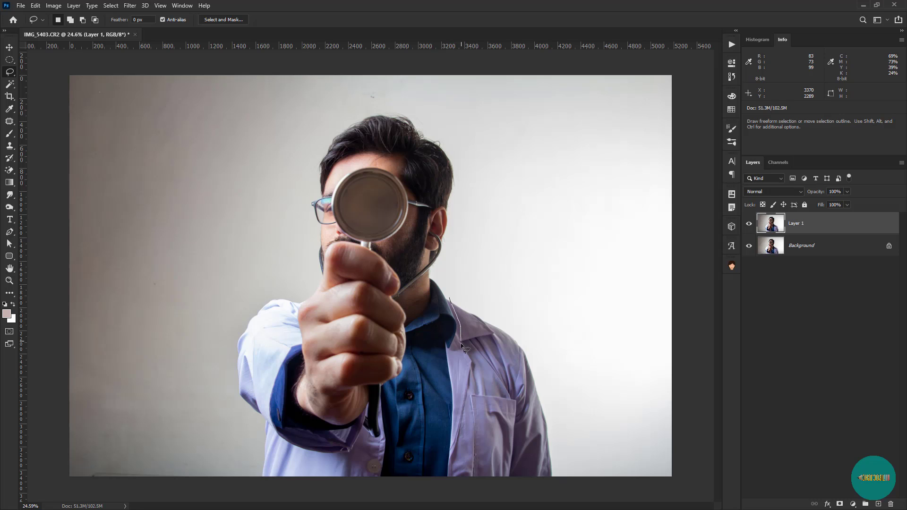
pyautogui.moveTo(454, 371); pyautogui.dragTo(453, 393)
pyautogui.moveTo(451, 475)
pyautogui.mouseDown()
pyautogui.moveTo(558, 490)
pyautogui.moveTo(562, 454)
pyautogui.moveTo(550, 377)
pyautogui.moveTo(524, 320)
pyautogui.moveTo(452, 300)
pyautogui.mouseUp()
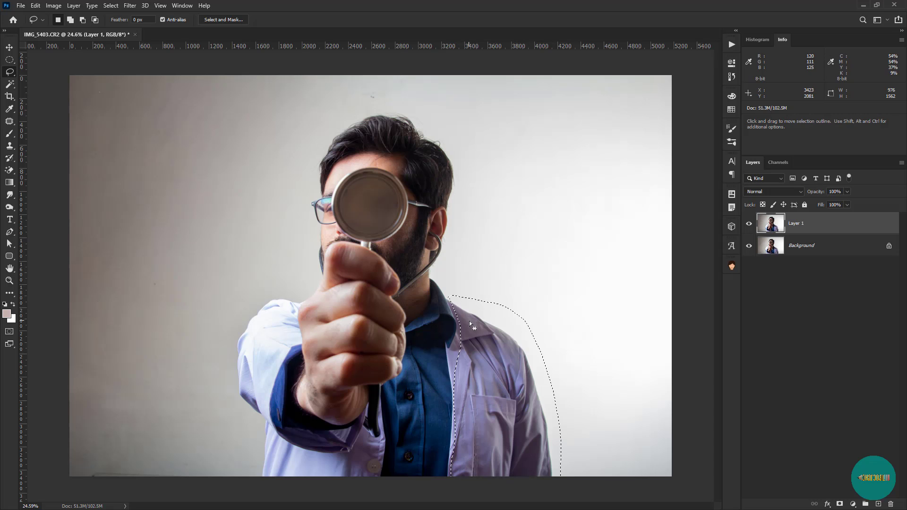
# Step: Subtract the background and the outer shoulder and arm edge from the lasso selection, leaving the coat front
pyautogui.scroll(5, 495, 345)
pyautogui.moveTo(495, 345)
pyautogui.mouseDown()
pyautogui.moveTo(364, 237)
pyautogui.moveTo(330, 216)
pyautogui.moveTo(280, 152)
pyautogui.moveTo(263, 202)
pyautogui.mouseUp()
pyautogui.moveTo(242, 130)
pyautogui.mouseDown()
pyautogui.moveTo(235, 121)
pyautogui.moveTo(248, 152)
pyautogui.mouseUp()
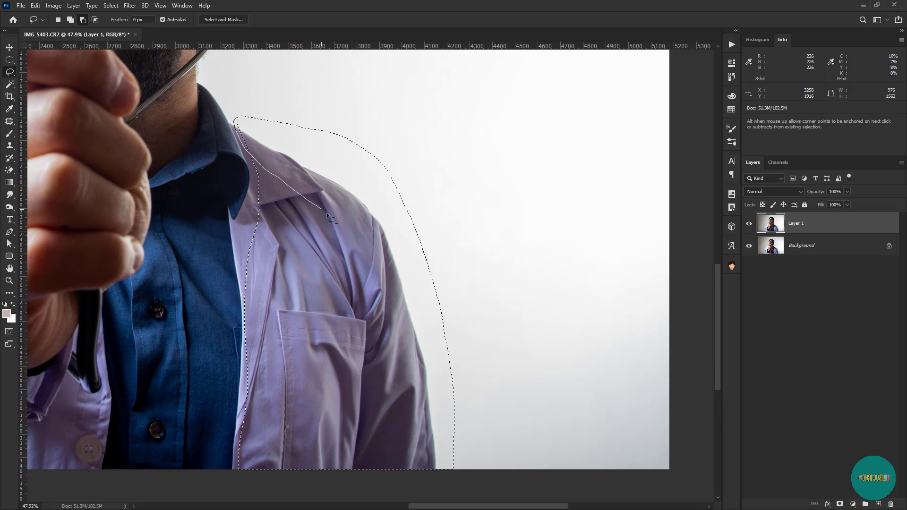
pyautogui.moveTo(398, 358)
pyautogui.mouseDown()
pyautogui.moveTo(517, 264)
pyautogui.moveTo(355, 40)
pyautogui.moveTo(236, 124)
pyautogui.mouseUp()
# Step: Feather the coat-front selection and return to the full portrait
pyautogui.rightClick(337, 251)
pyautogui.click(389, 291)
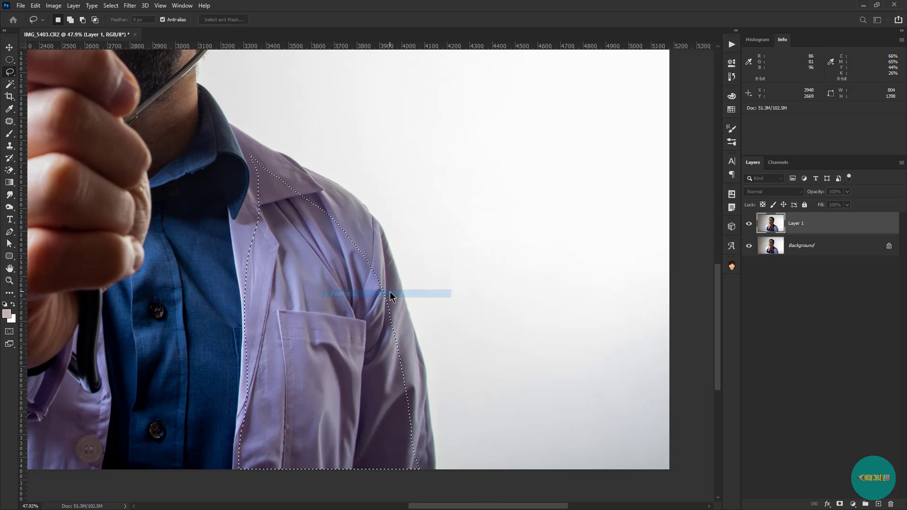
pyautogui.click(669, 253)
pyautogui.press('z')
pyautogui.moveTo(393, 238); pyautogui.dragTo(395, 265)
pyautogui.hotkey('ctrl', '0')
pyautogui.press('l')
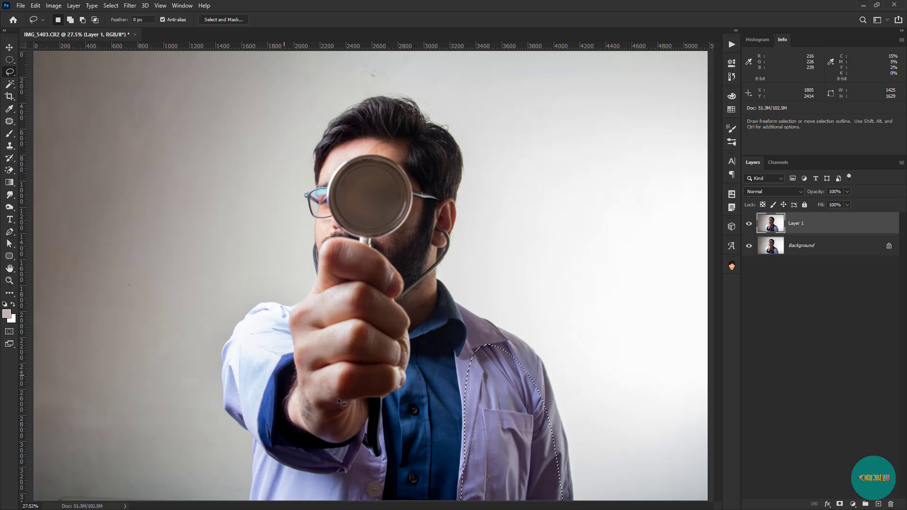
# Step: Start a Selective Color adjustment on the coat front and set the Black amount of the Whites to -87%
pyautogui.hotkey('alt', 'i')
pyautogui.press('j')
pyautogui.press('s')
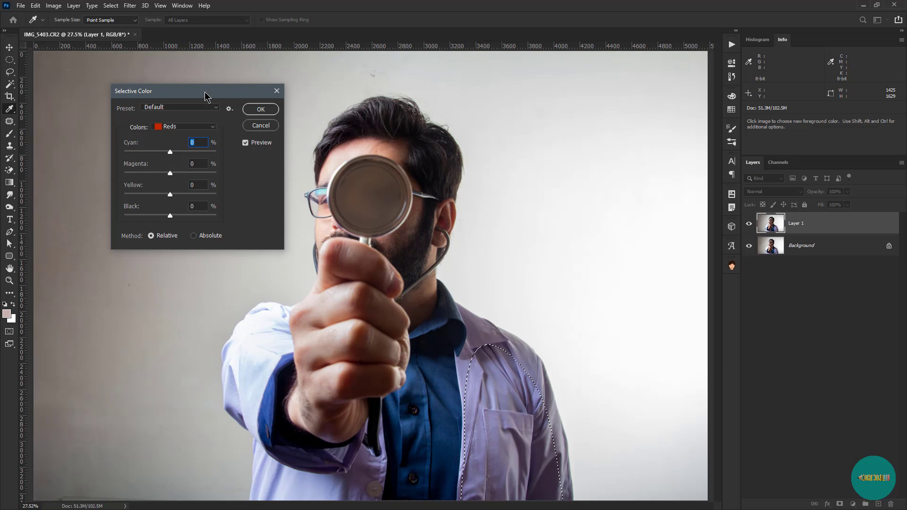
pyautogui.moveTo(208, 93); pyautogui.dragTo(613, 89)
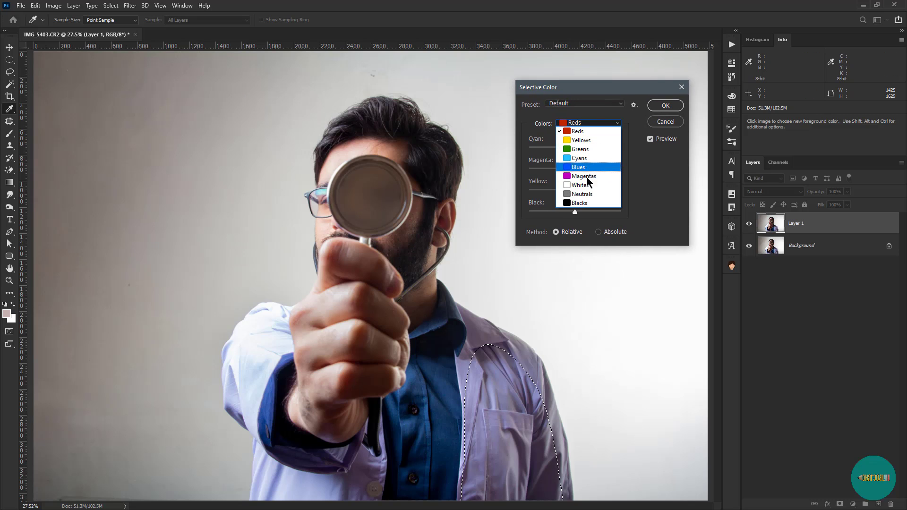
pyautogui.click(589, 187)
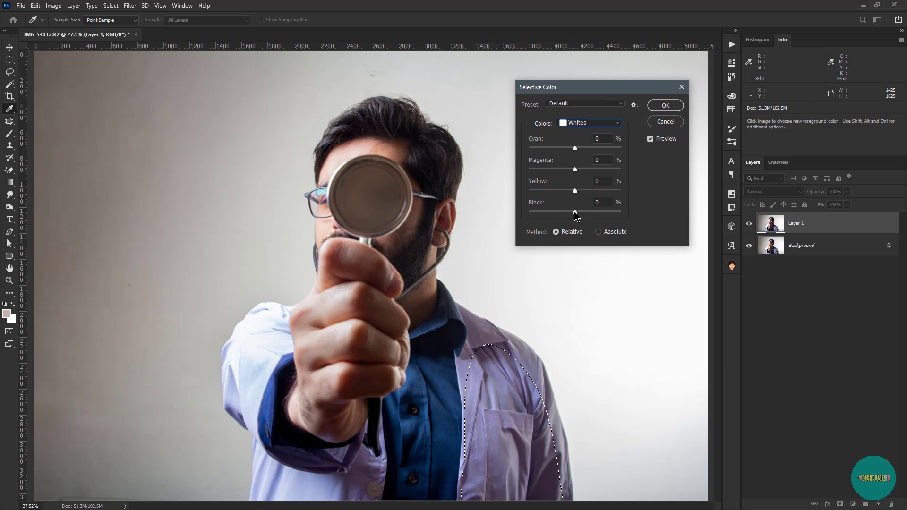
pyautogui.moveTo(580, 212); pyautogui.dragTo(541, 222)
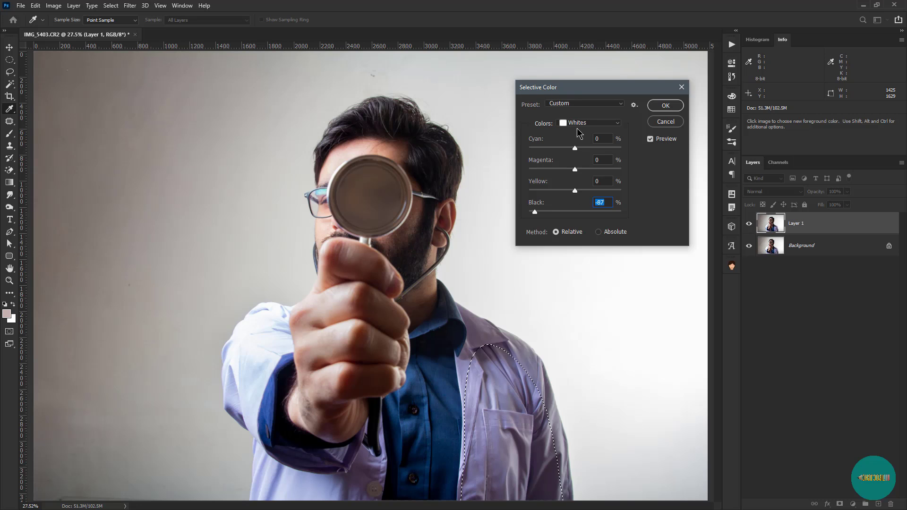
# Step: Test a slight reduction of the Black amount in the Blacks, and switch to the Blues
pyautogui.click(580, 124)
pyautogui.click(583, 211)
pyautogui.moveTo(577, 214); pyautogui.dragTo(577, 215)
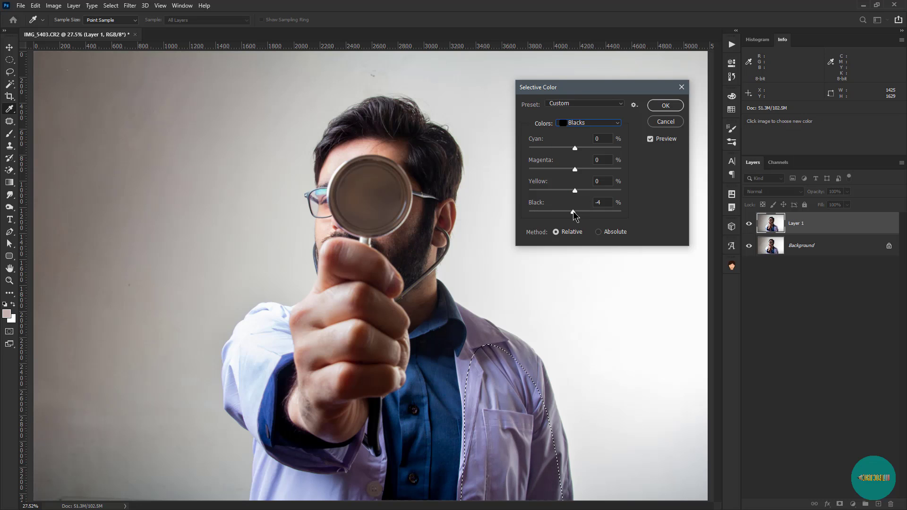
pyautogui.click(586, 123)
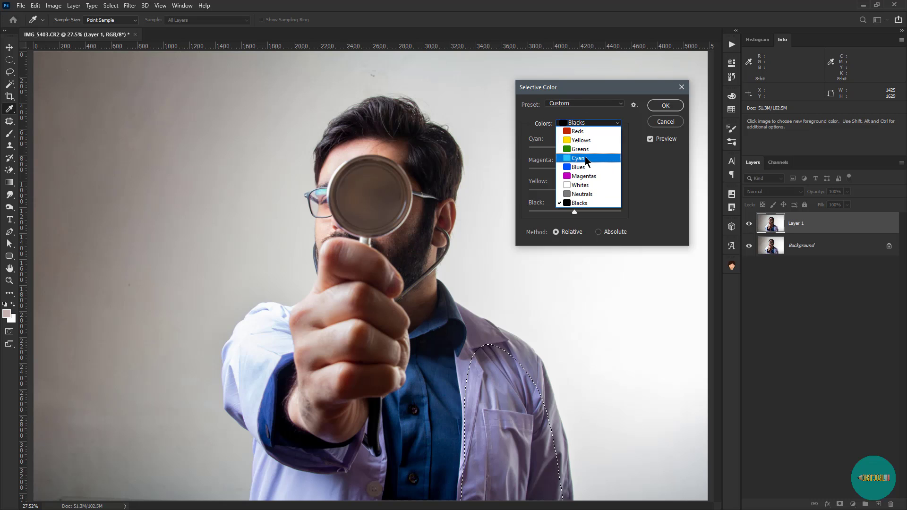
pyautogui.click(583, 164)
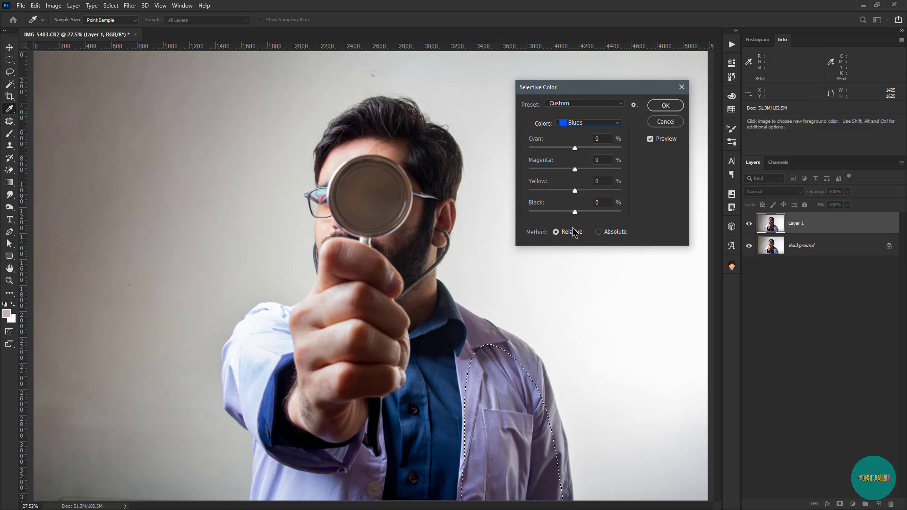
# Step: Adjust the Black, Magenta and Cyan amounts of the Magentas to reduce the coat front's purple tint
pyautogui.click(582, 124)
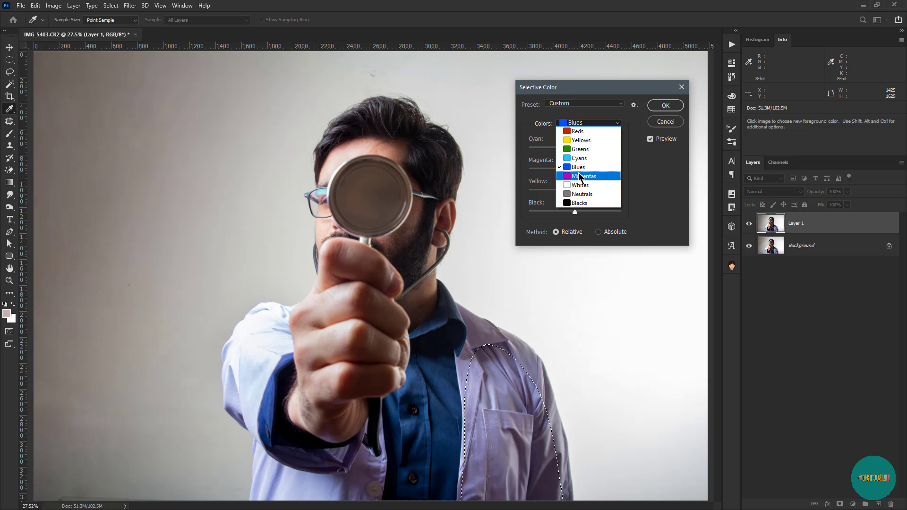
pyautogui.click(579, 175)
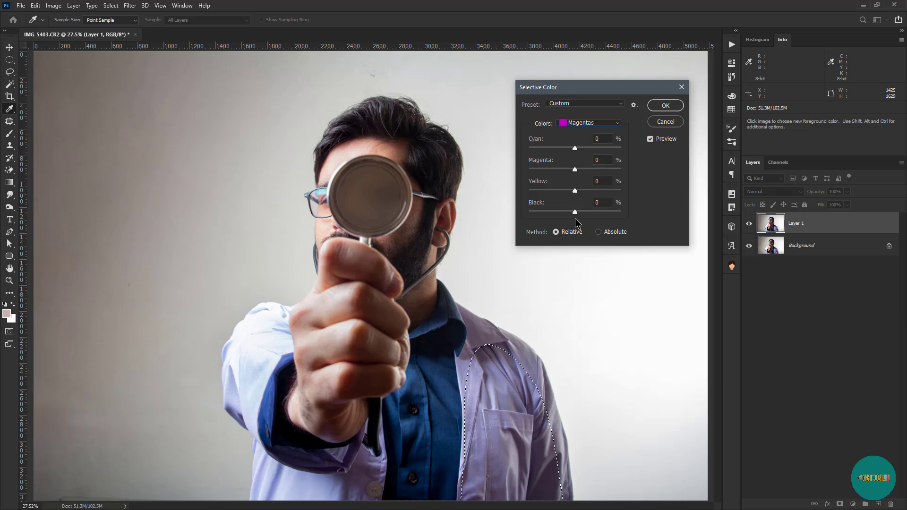
pyautogui.moveTo(575, 211); pyautogui.dragTo(569, 231)
pyautogui.moveTo(575, 169); pyautogui.dragTo(556, 180)
pyautogui.moveTo(576, 148); pyautogui.dragTo(616, 173)
# Step: Return to the Whites of the coat front and reduce their Magenta amount
pyautogui.click(592, 124)
pyautogui.click(588, 183)
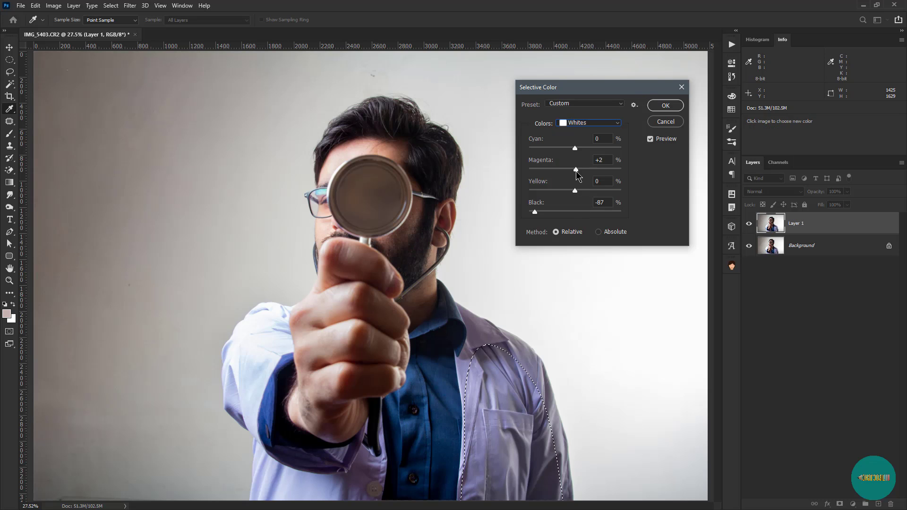
pyautogui.moveTo(548, 172); pyautogui.dragTo(549, 171)
# Step: Set the Neutrals to Black -7%, Magenta -6% and Cyan about +3%, apply the correction and deselect the coat front
pyautogui.click(588, 123)
pyautogui.click(588, 185)
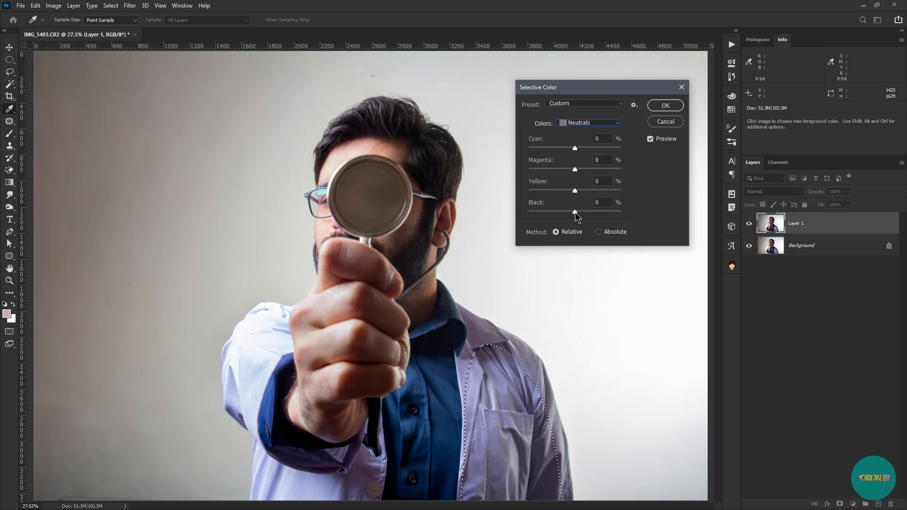
pyautogui.moveTo(575, 211); pyautogui.dragTo(576, 212)
pyautogui.moveTo(575, 169); pyautogui.dragTo(573, 148)
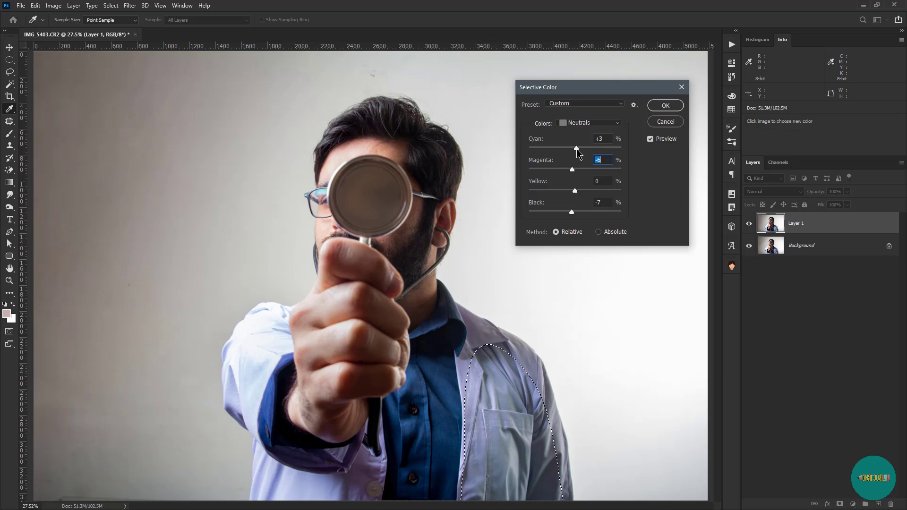
pyautogui.click(665, 105)
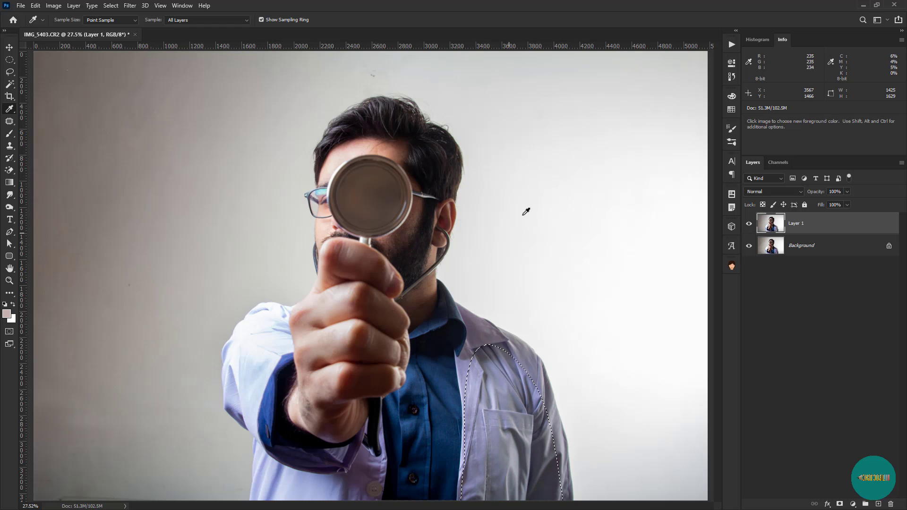
pyautogui.moveTo(511, 225); pyautogui.dragTo(504, 230)
pyautogui.press('z')
pyautogui.hotkey('ctrl', 'd')
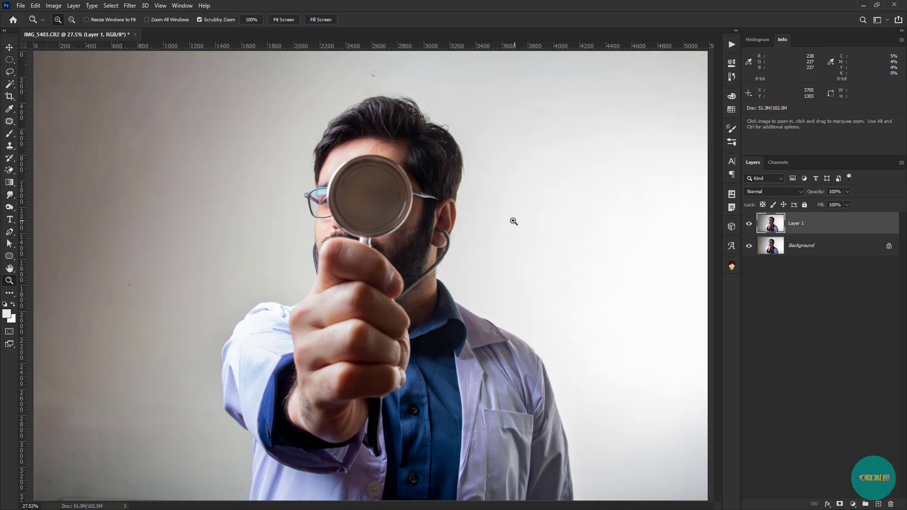
# Step: Start a Selective Color adjustment on the whole photo layer and set the Black amount of the Blacks to +7%
pyautogui.moveTo(513, 221); pyautogui.dragTo(496, 228)
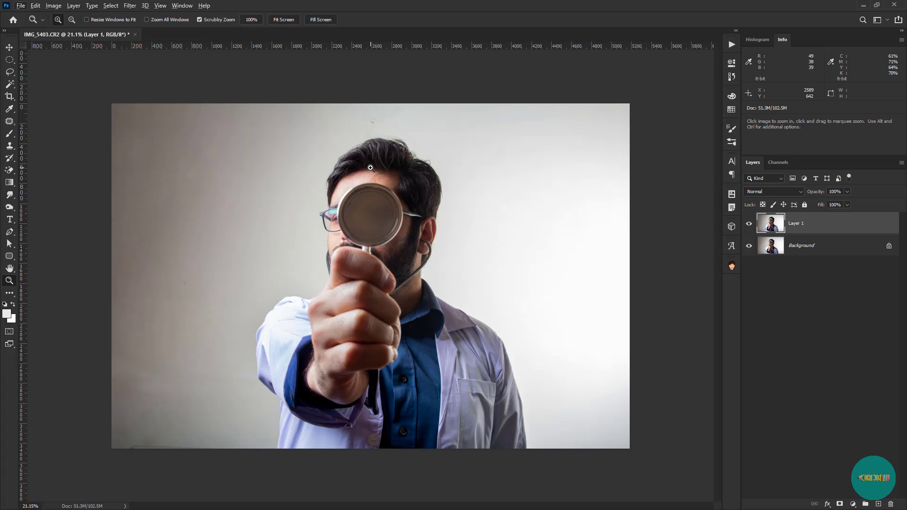
pyautogui.hotkey('alt', 'i')
pyautogui.press('j')
pyautogui.press('s')
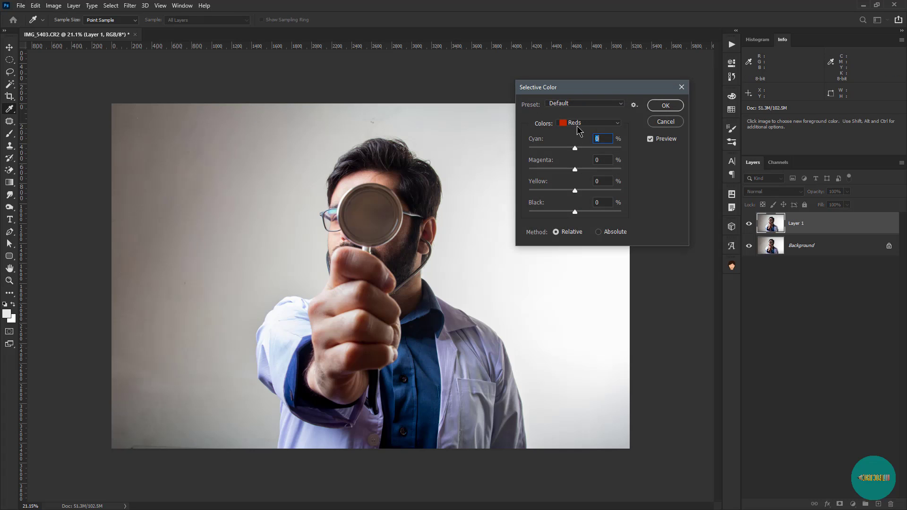
pyautogui.click(578, 126)
pyautogui.click(583, 212)
pyautogui.moveTo(578, 211); pyautogui.dragTo(577, 213)
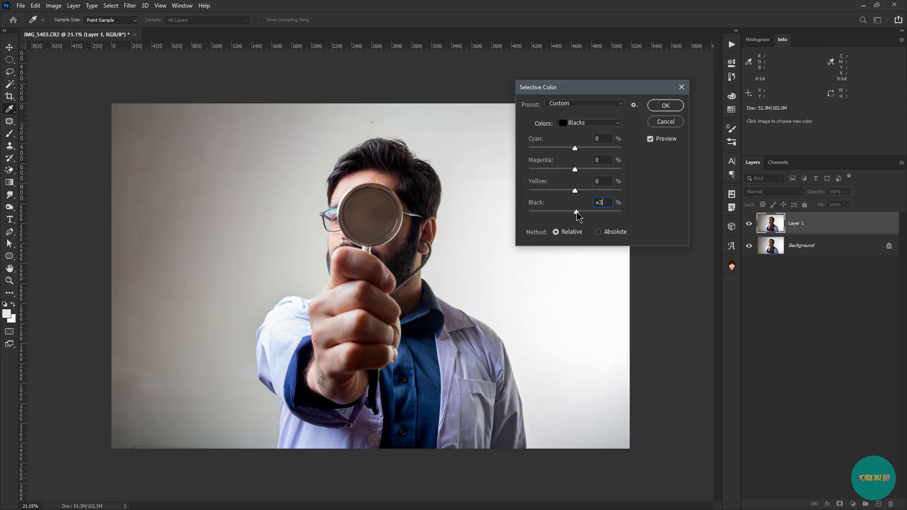
pyautogui.write('100')
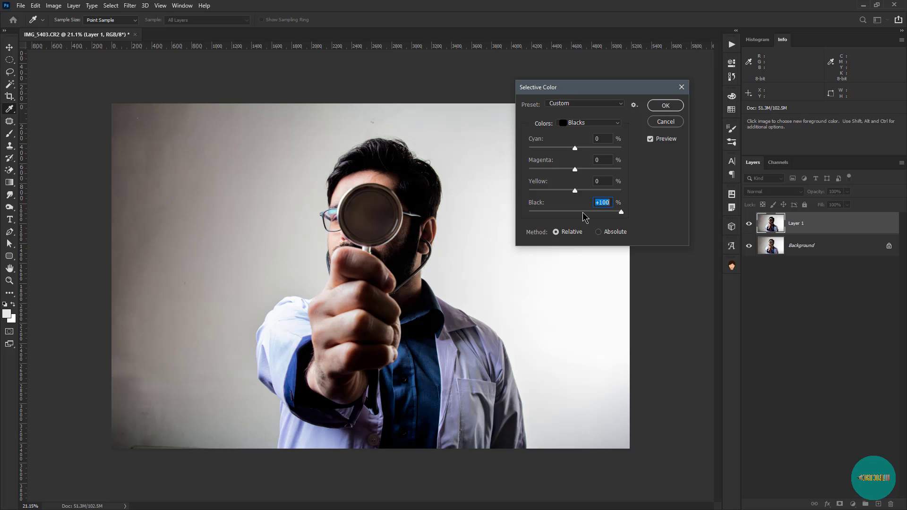
pyautogui.moveTo(586, 212); pyautogui.dragTo(581, 213)
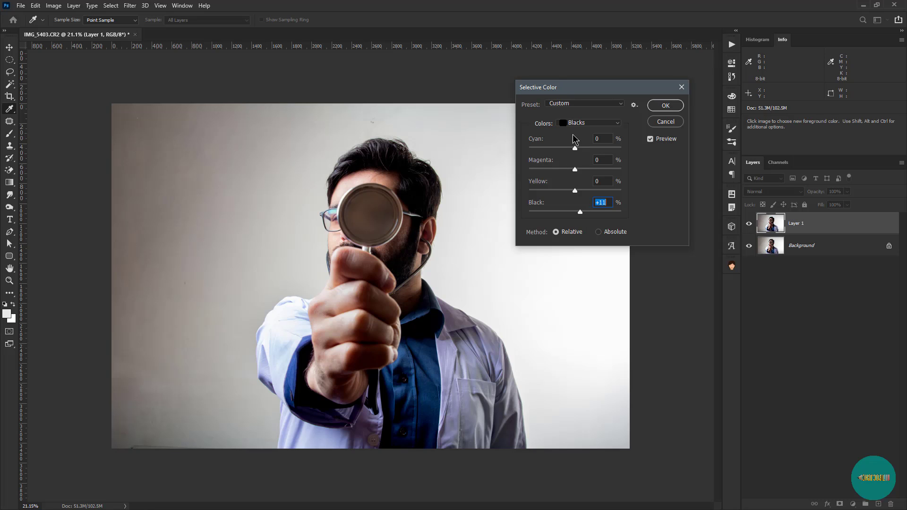
pyautogui.write('7')
# Step: Reduce the Black amount of the Neutrals to about -10% to lift the photo's midtones
pyautogui.click(586, 124)
pyautogui.click(578, 203)
pyautogui.moveTo(574, 213); pyautogui.dragTo(569, 212)
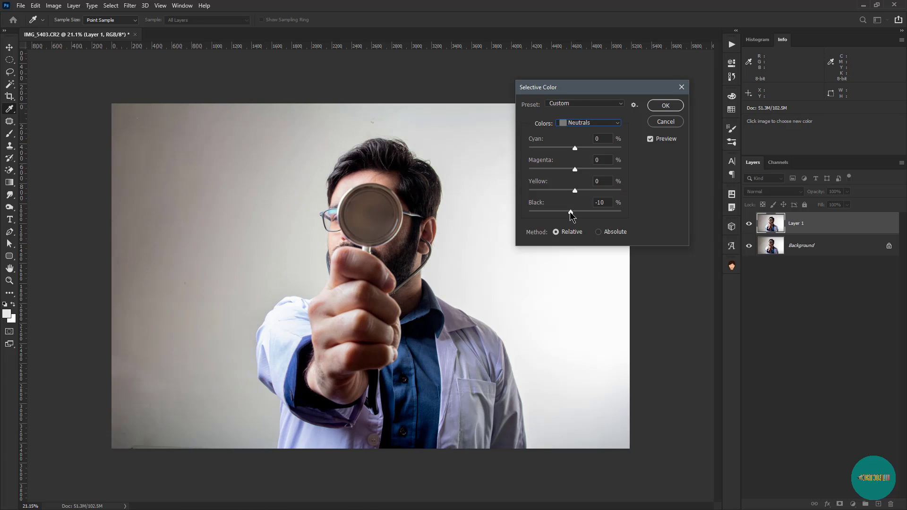
# Step: Switch the Selective Color adjustment to the Whites
pyautogui.click(589, 123)
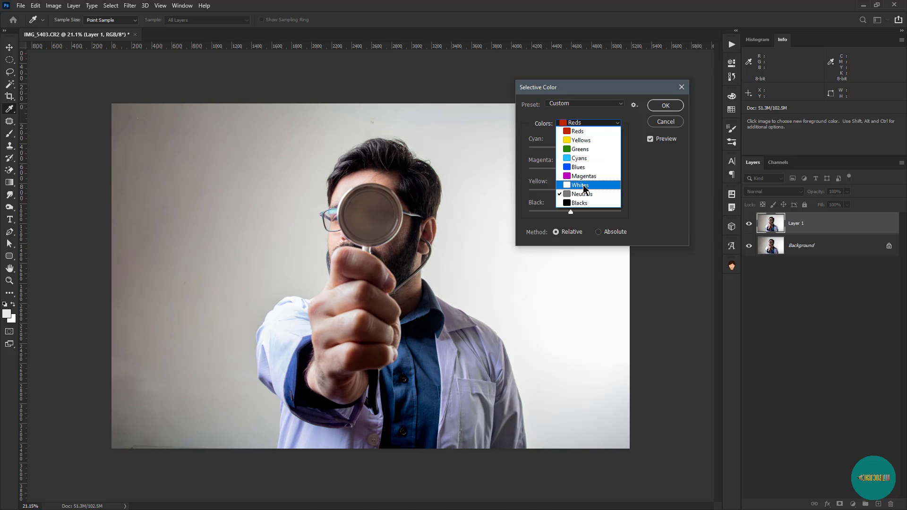